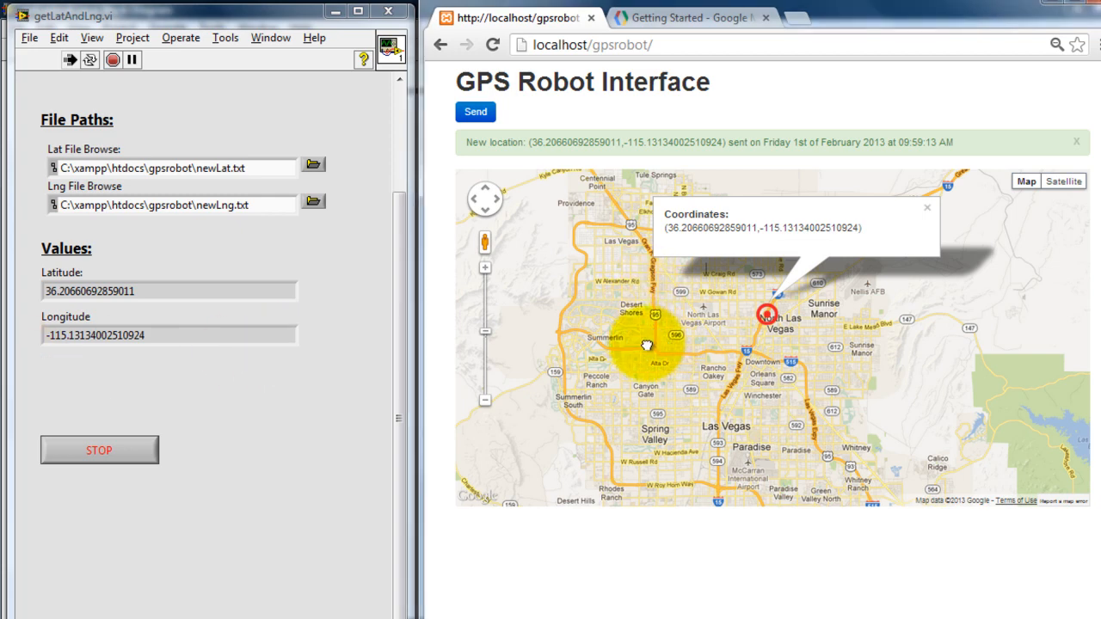
- Pan the map and move the target marker to a couple of nearby spots
drag(628, 345, 667, 375)
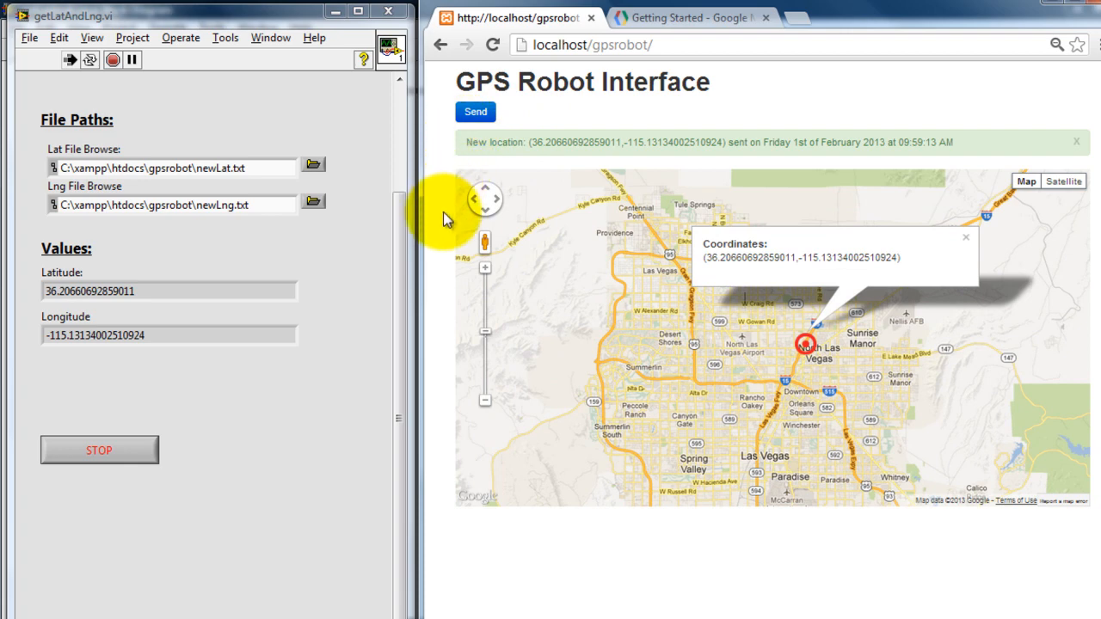
click(725, 413)
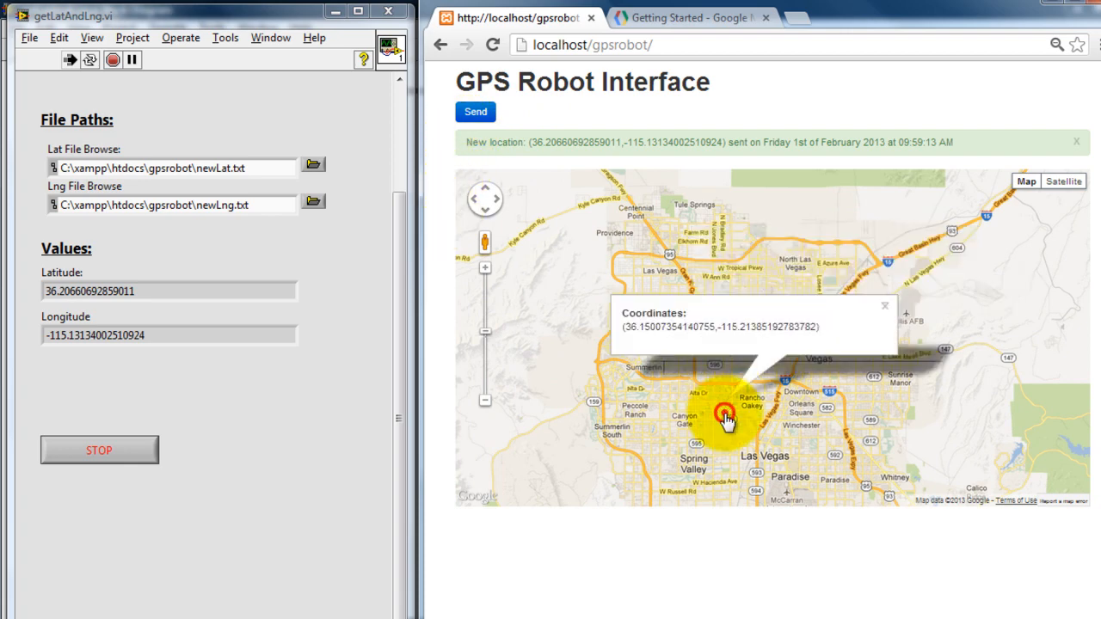
click(678, 391)
scroll(678, 391, down, 4)
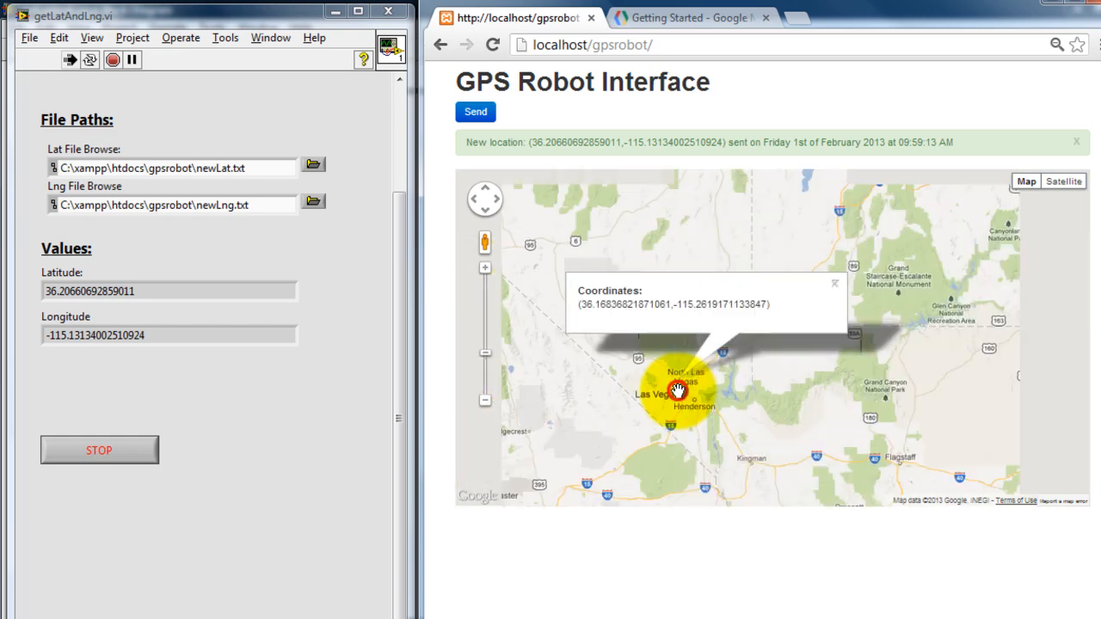
scroll(678, 392, down, 2)
scroll(678, 391, down, 2)
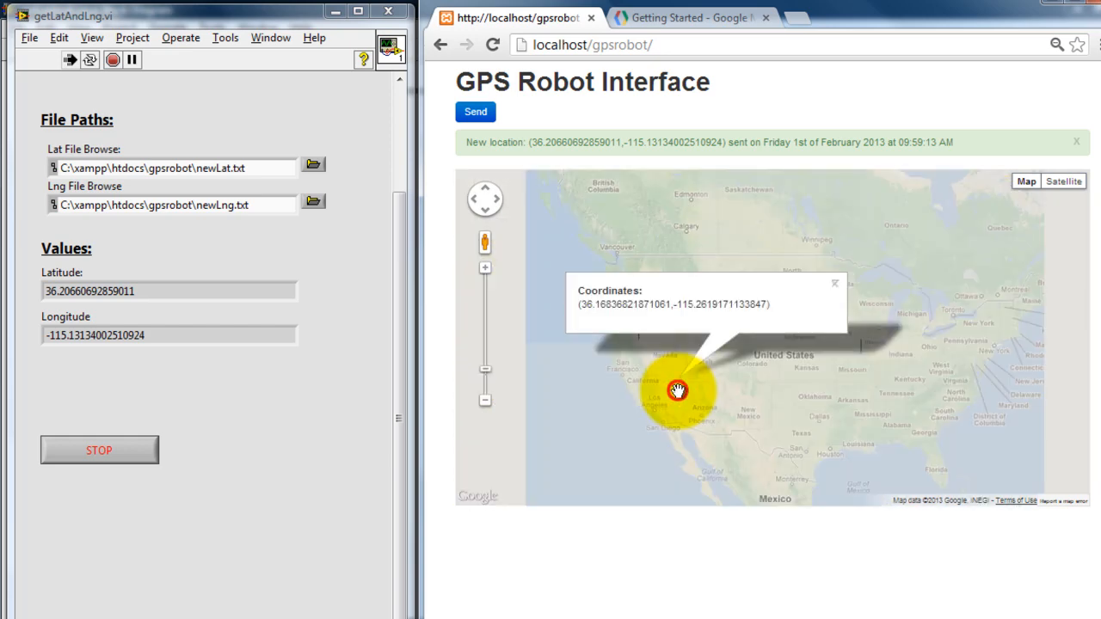
- Pan across the US and drop the marker in Tennessee, Oregon, then South Dakota (45.5833, -102.1582)
drag(762, 404, 727, 408)
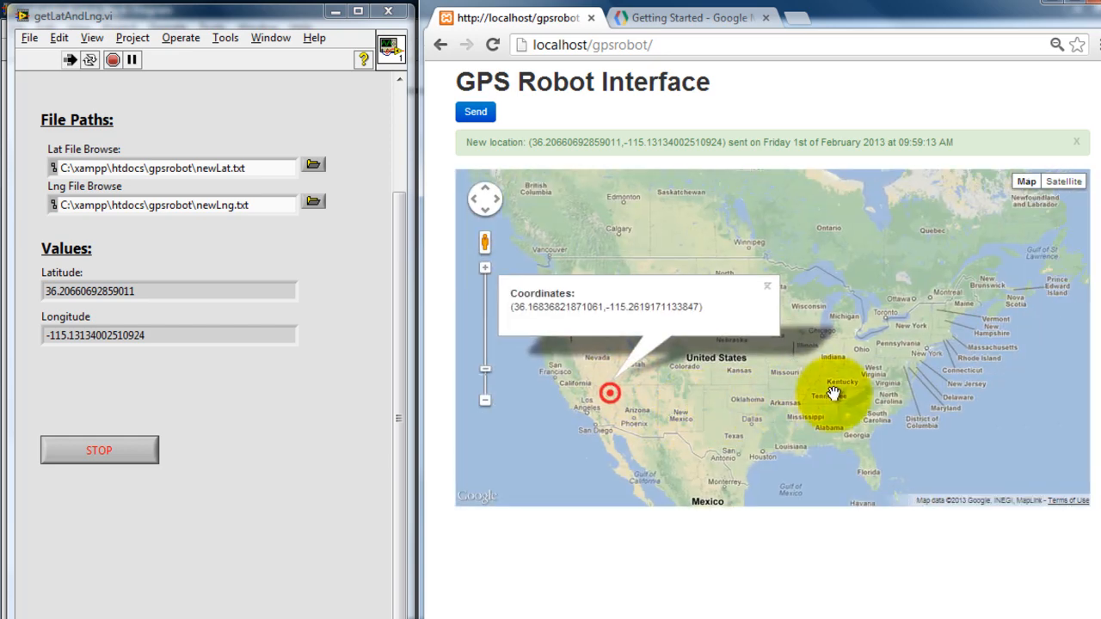
click(835, 394)
click(571, 307)
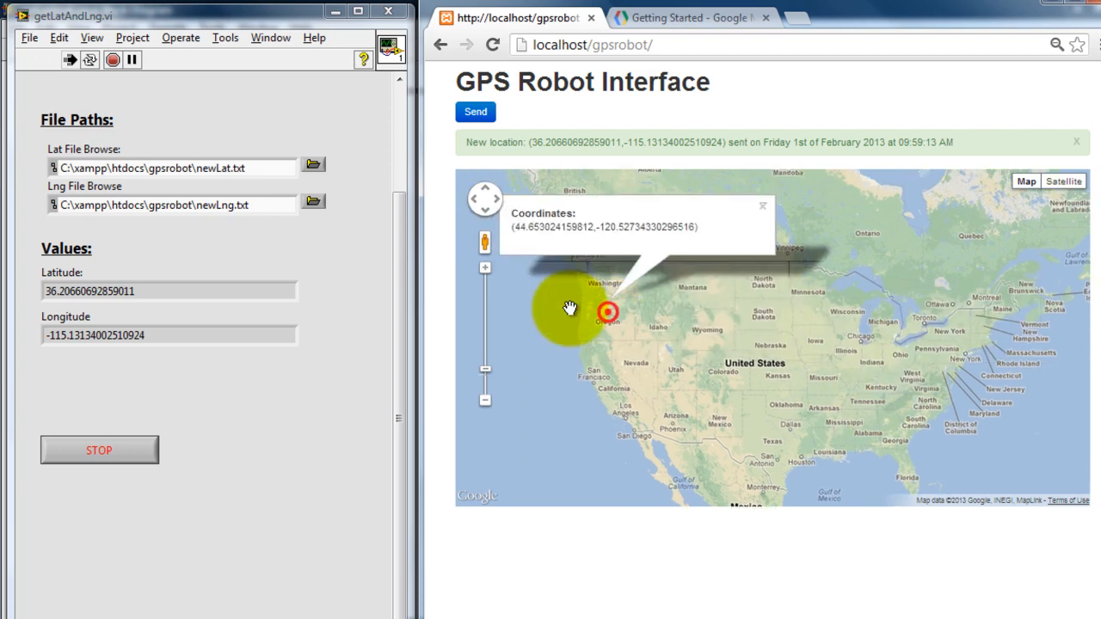
click(769, 307)
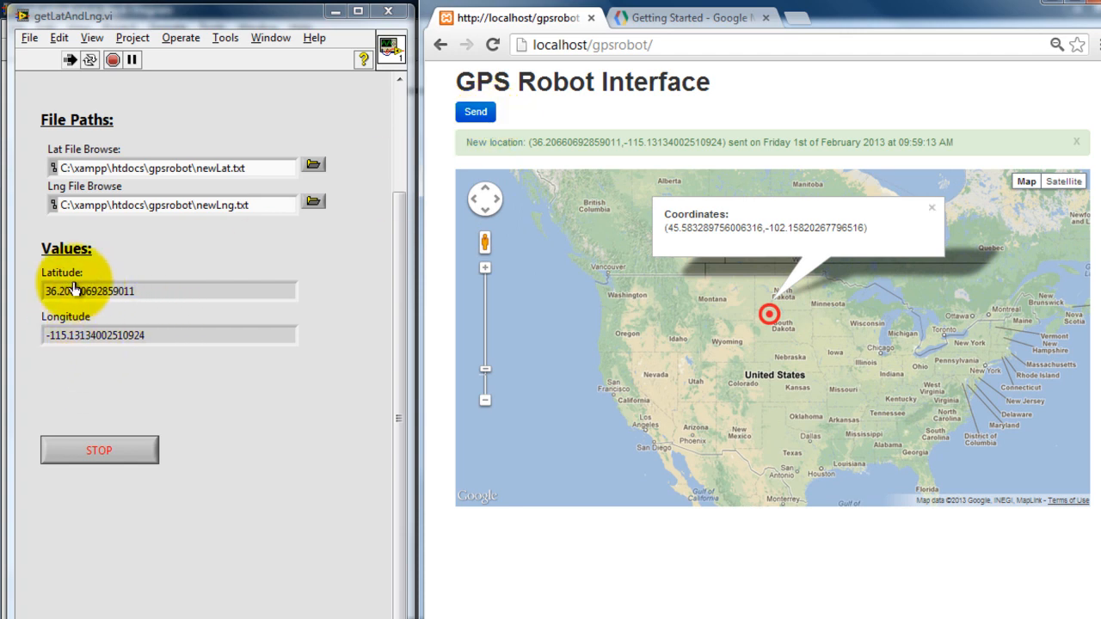
- Send the South Dakota point, then pick a spot near the Nevada–California border and send it
click(476, 113)
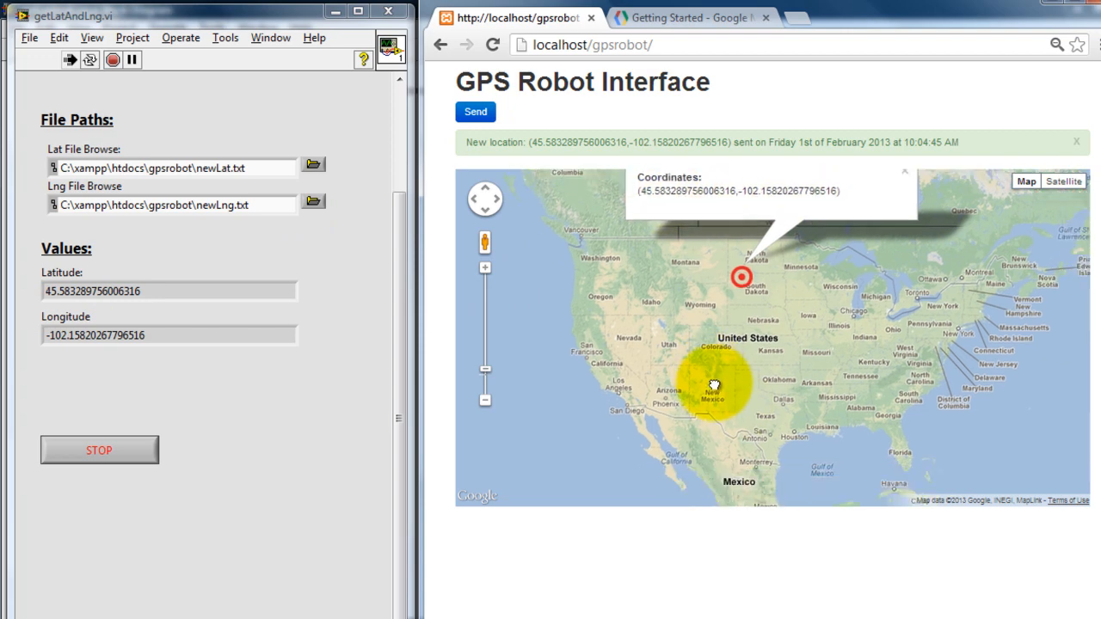
drag(761, 439, 702, 368)
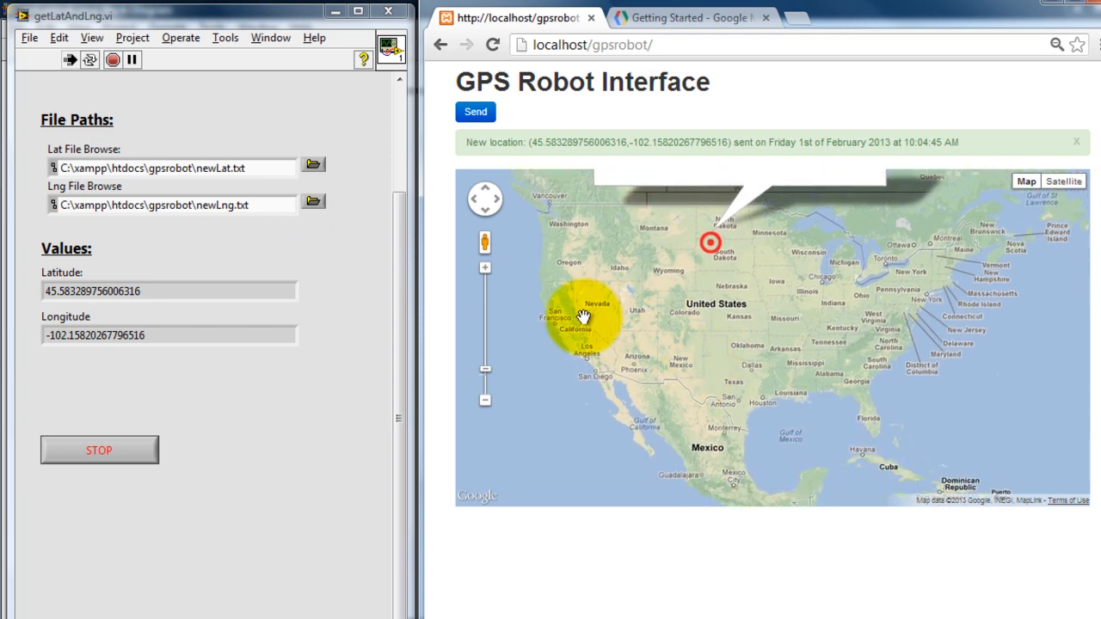
click(584, 317)
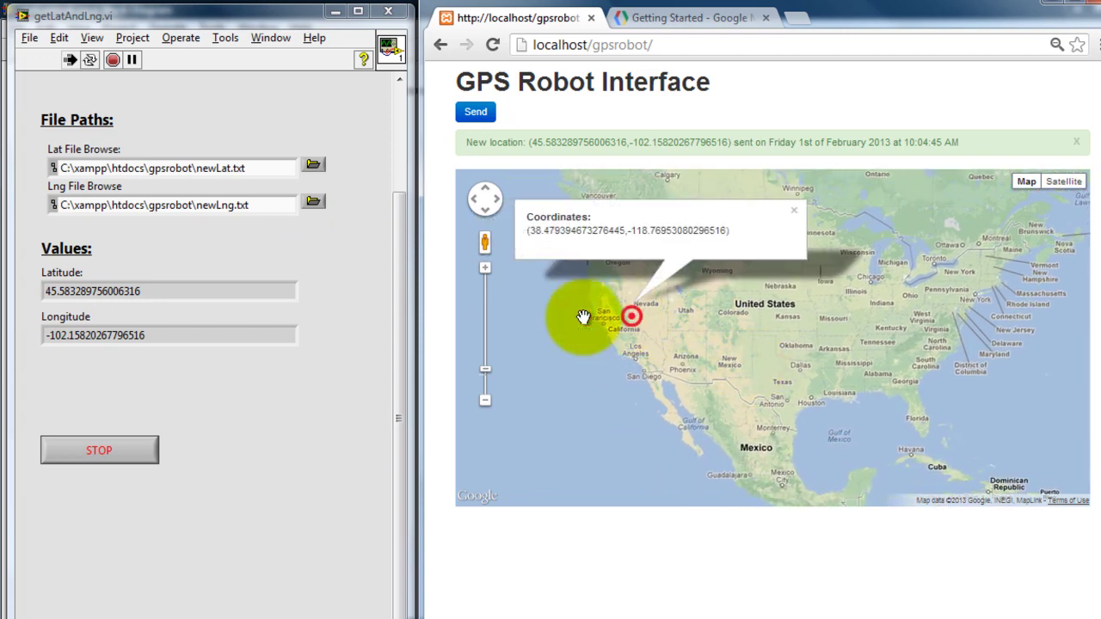
click(475, 113)
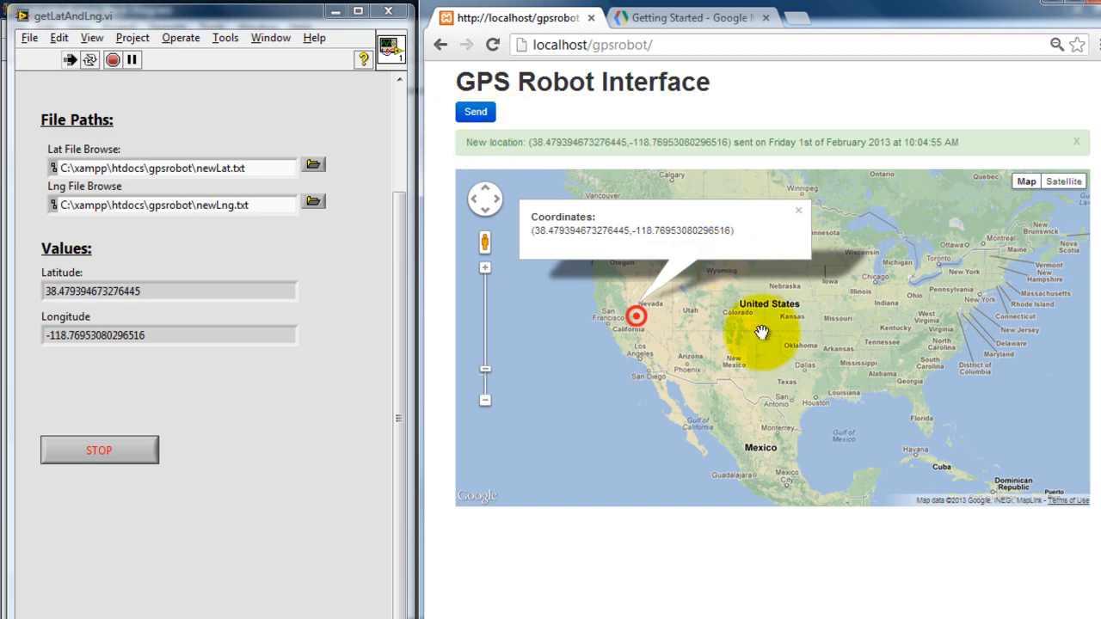
- Pick a target near Duncan, Oklahoma and send it so LabVIEW shows 34.3769, -97.7806
mouse_move(790, 396)
mouse_down()
mouse_move(853, 446)
mouse_move(863, 325)
mouse_up()
scroll(785, 391, up, 1)
scroll(847, 378, up, 1)
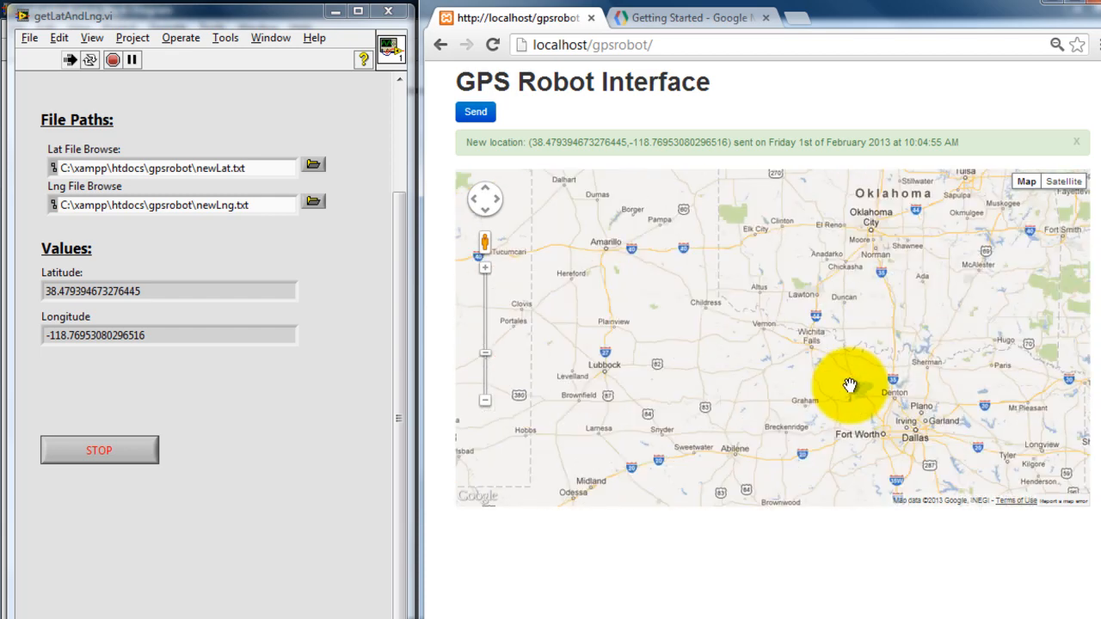
scroll(863, 325, up, 2)
scroll(863, 325, up, 2)
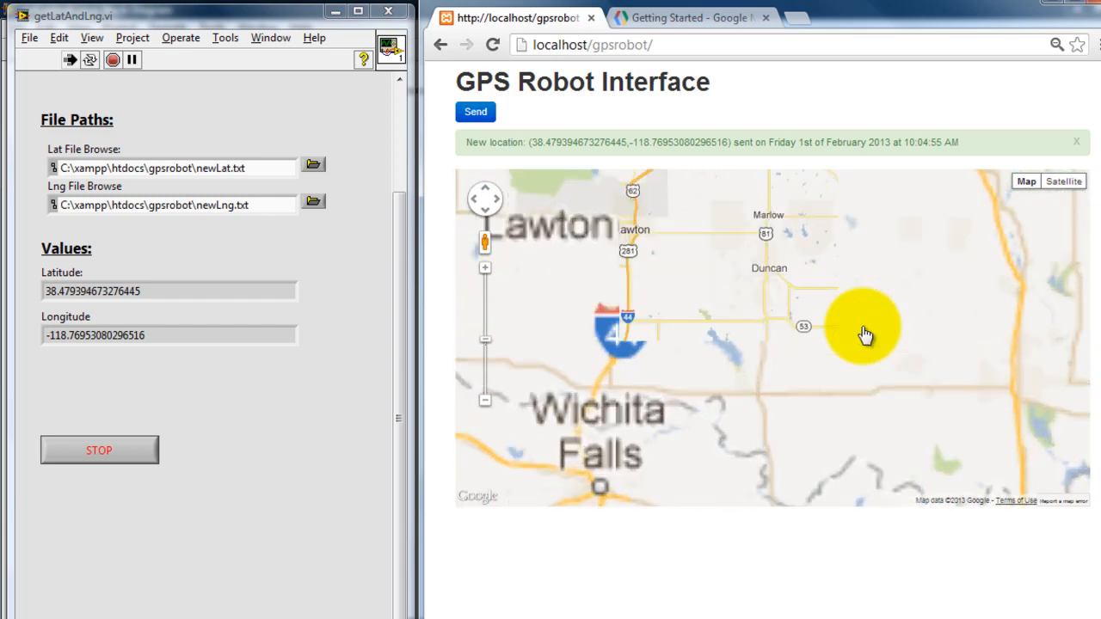
scroll(863, 325, up, 2)
click(742, 296)
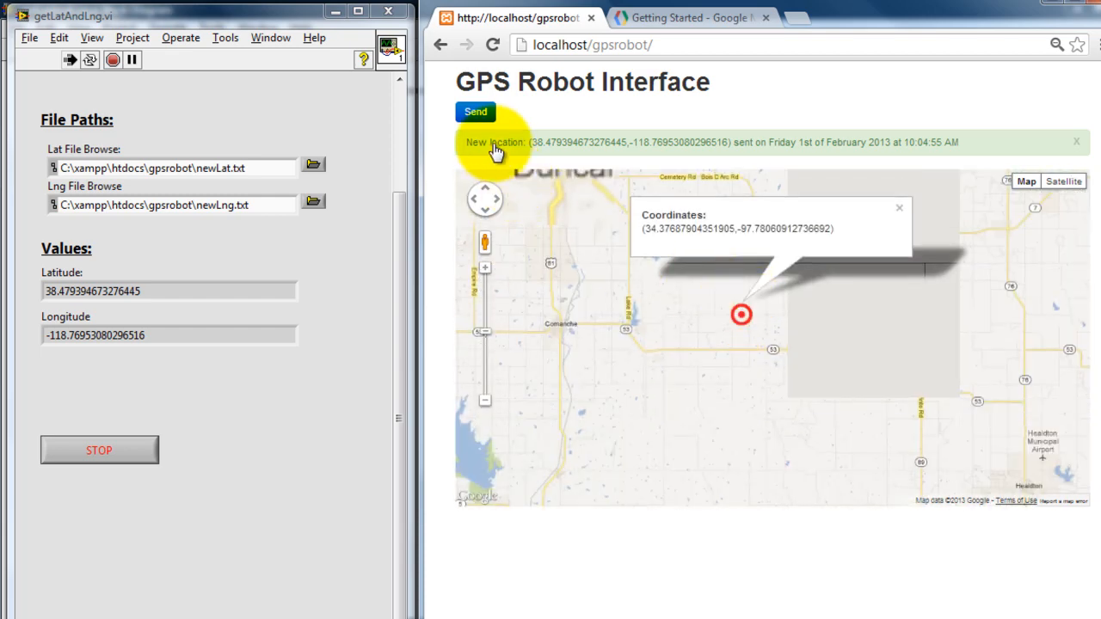
click(476, 111)
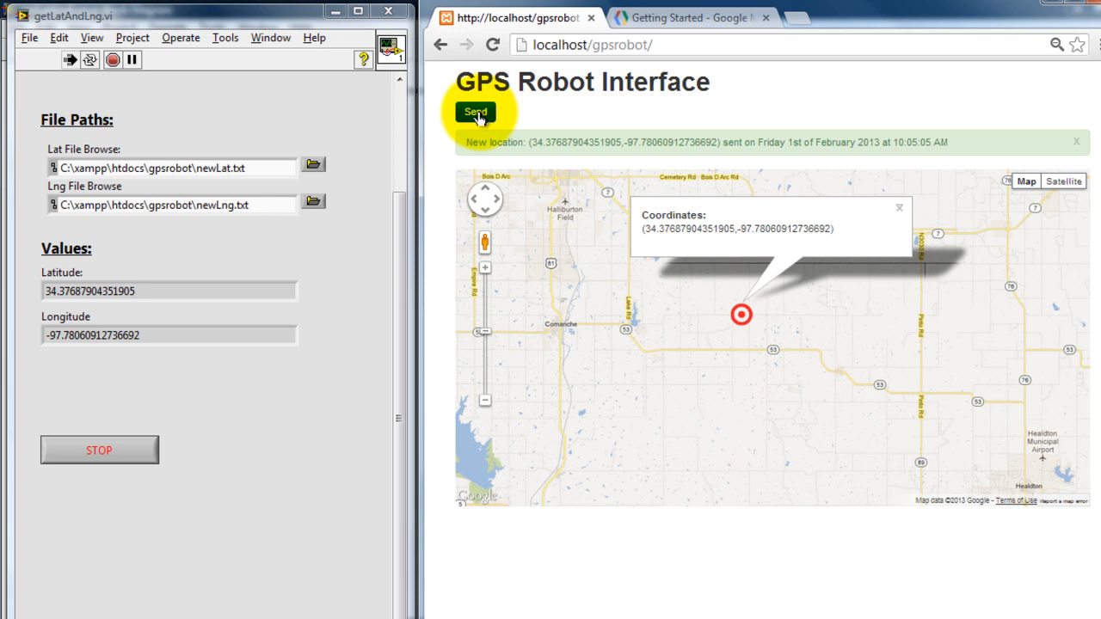
- Stop the running VI and glance at its block diagram before returning to the front panel
click(112, 460)
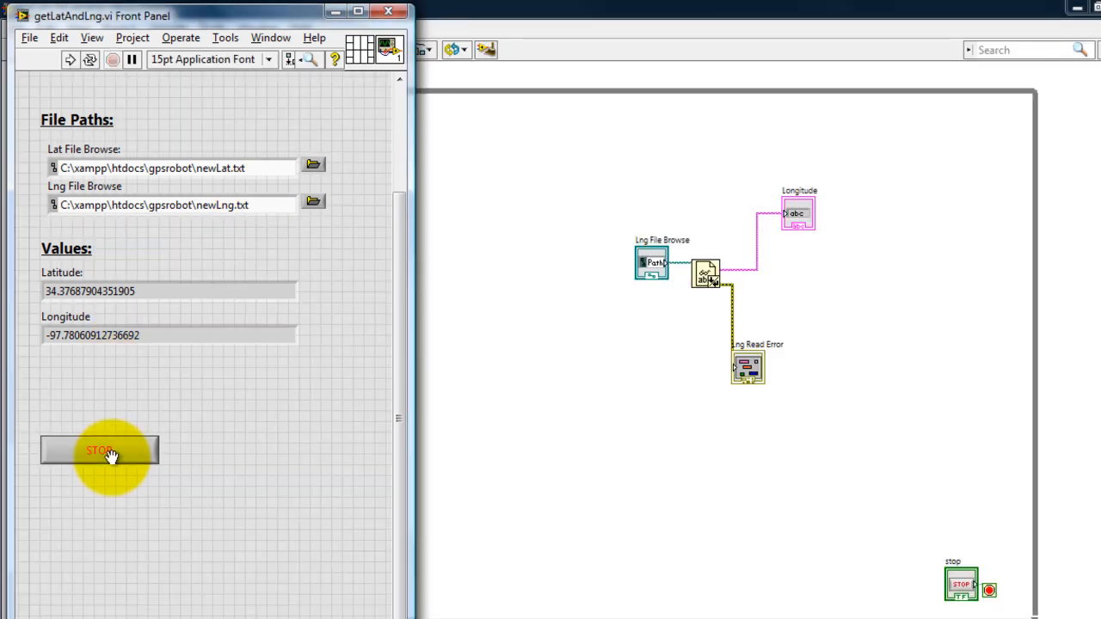
click(533, 8)
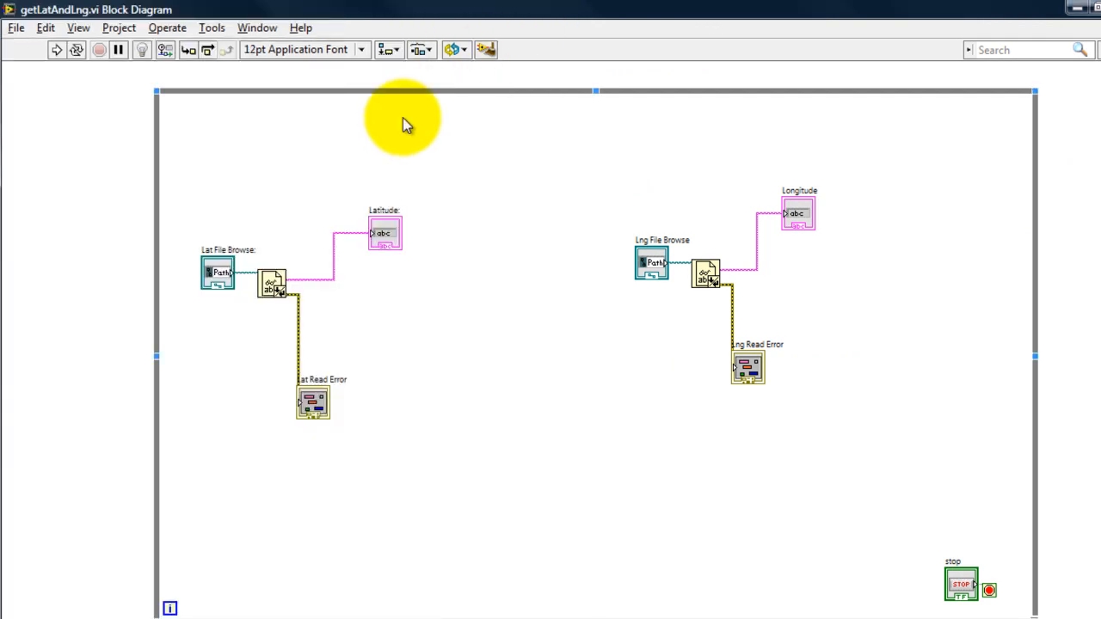
key(ctrl+e)
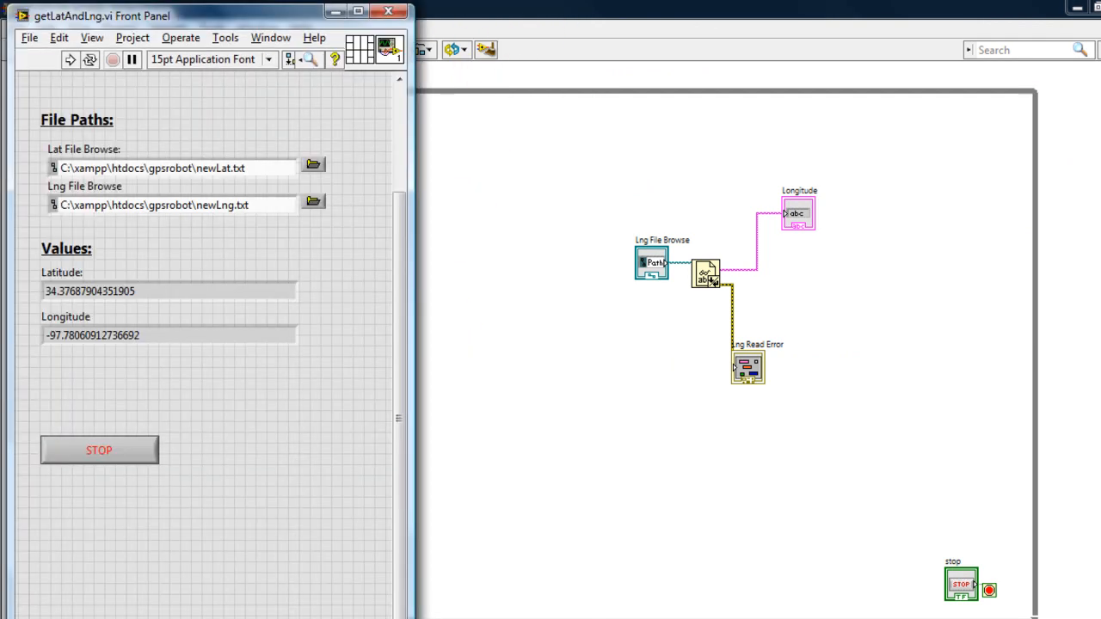
- Return to the GPS Robot Interface page and highlight its heading
key(alt+Tab)
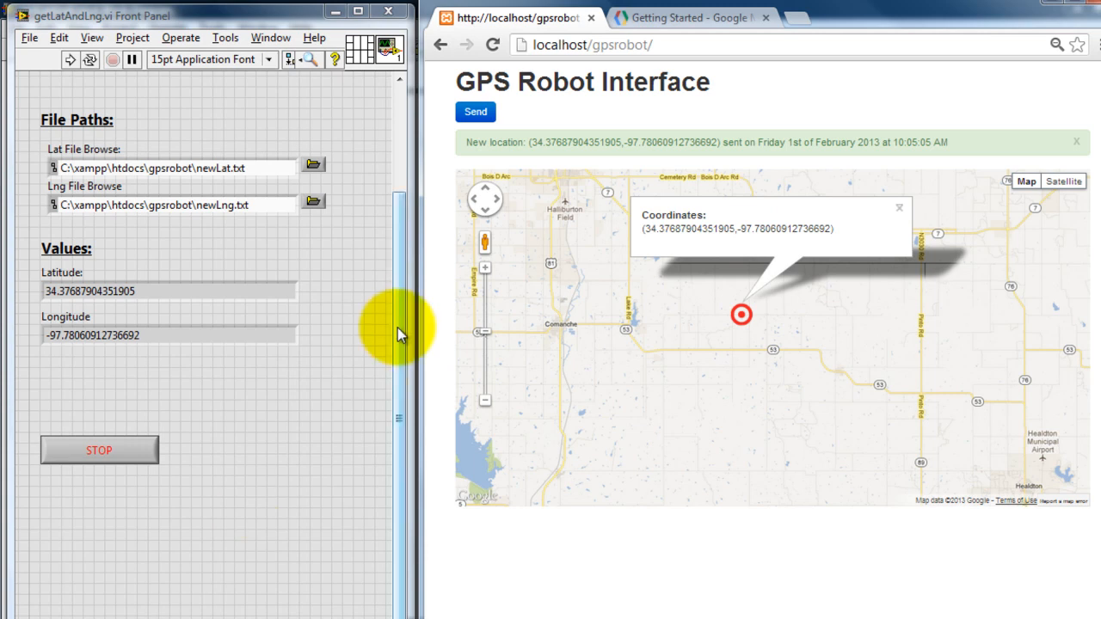
click(475, 111)
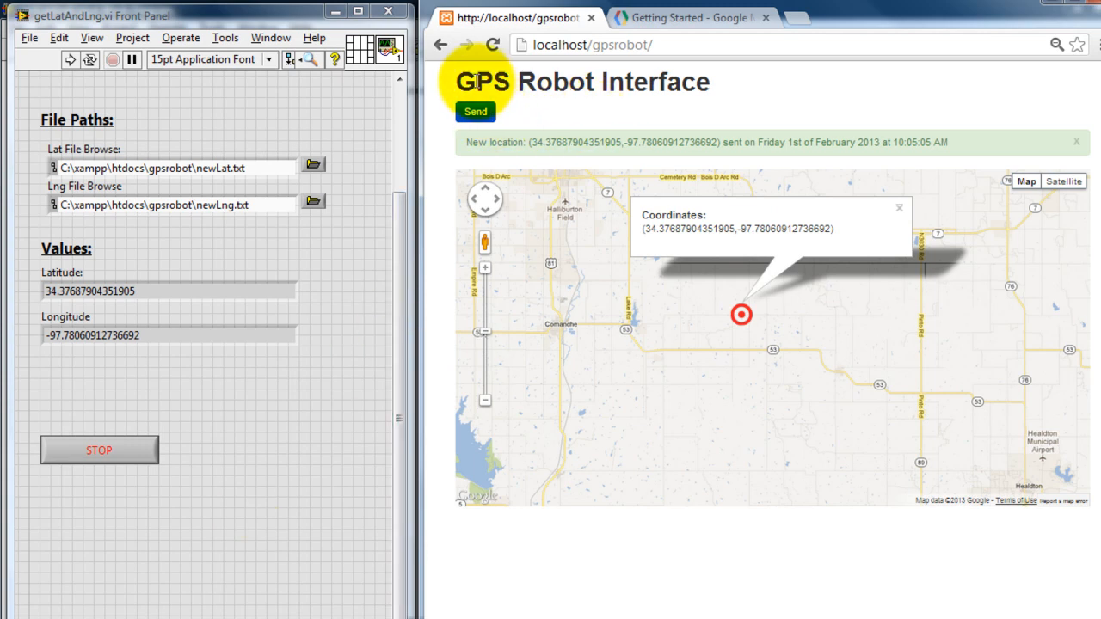
triple_click(476, 82)
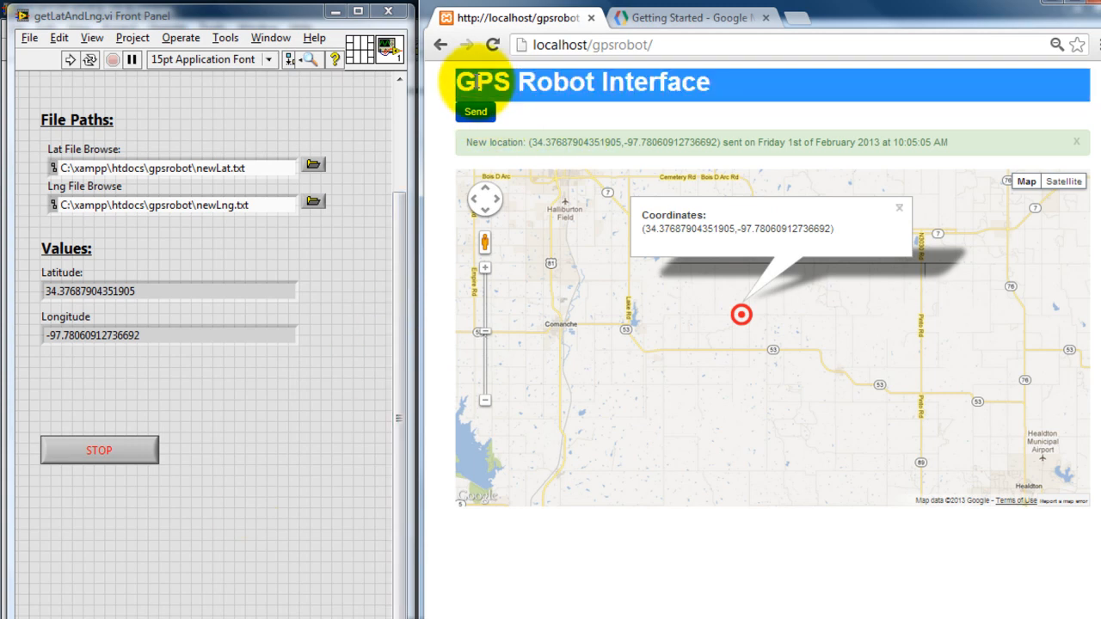
click(557, 113)
- In Notepad++ view index.html, pointing out the How To Use alert and map_canvas div markup
key(alt+Tab)
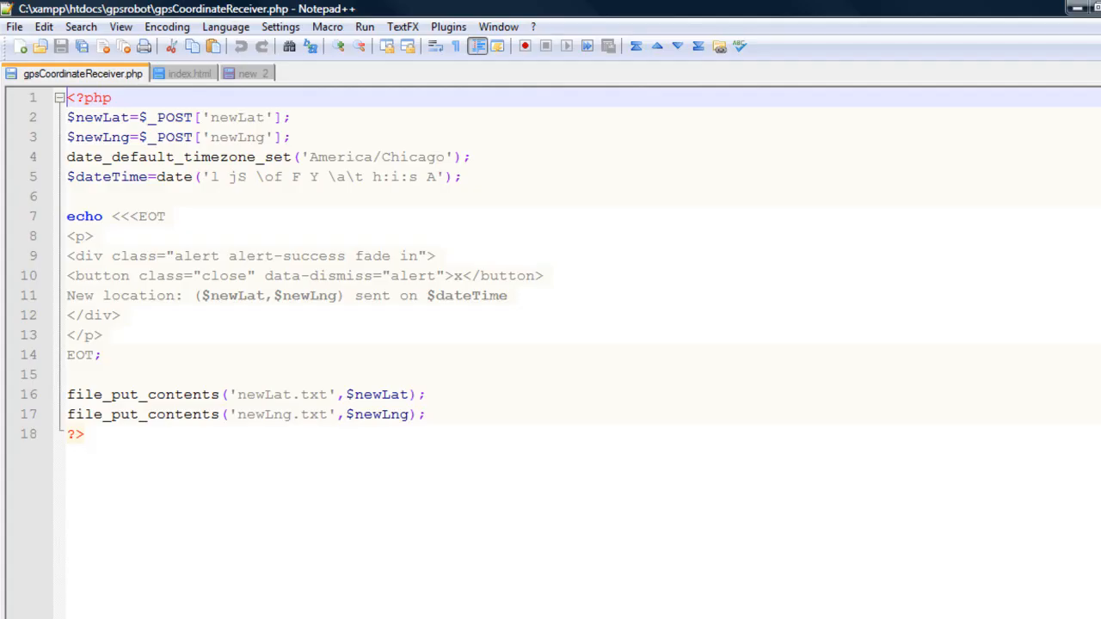
click(186, 73)
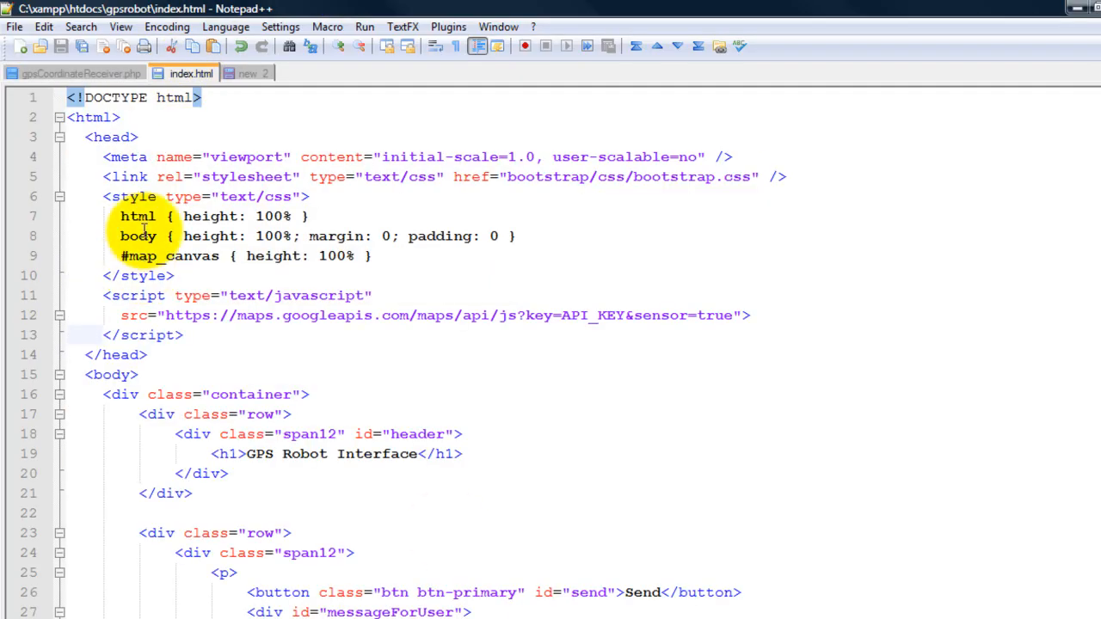
scroll(145, 226, down, 3)
scroll(144, 225, down, 1)
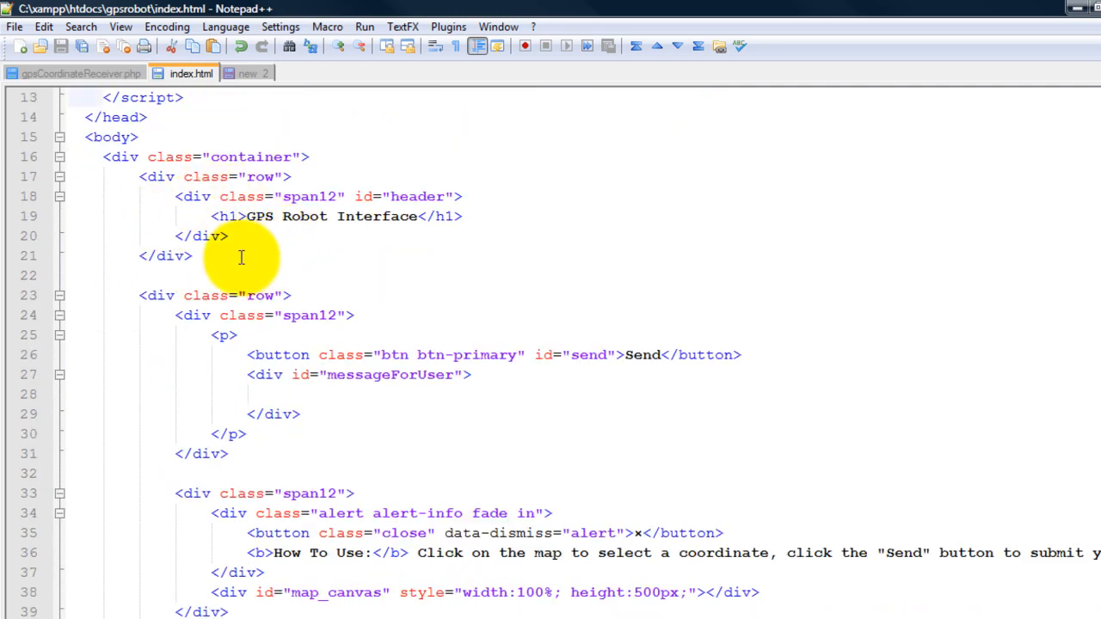
scroll(242, 257, down, 1)
scroll(242, 256, down, 1)
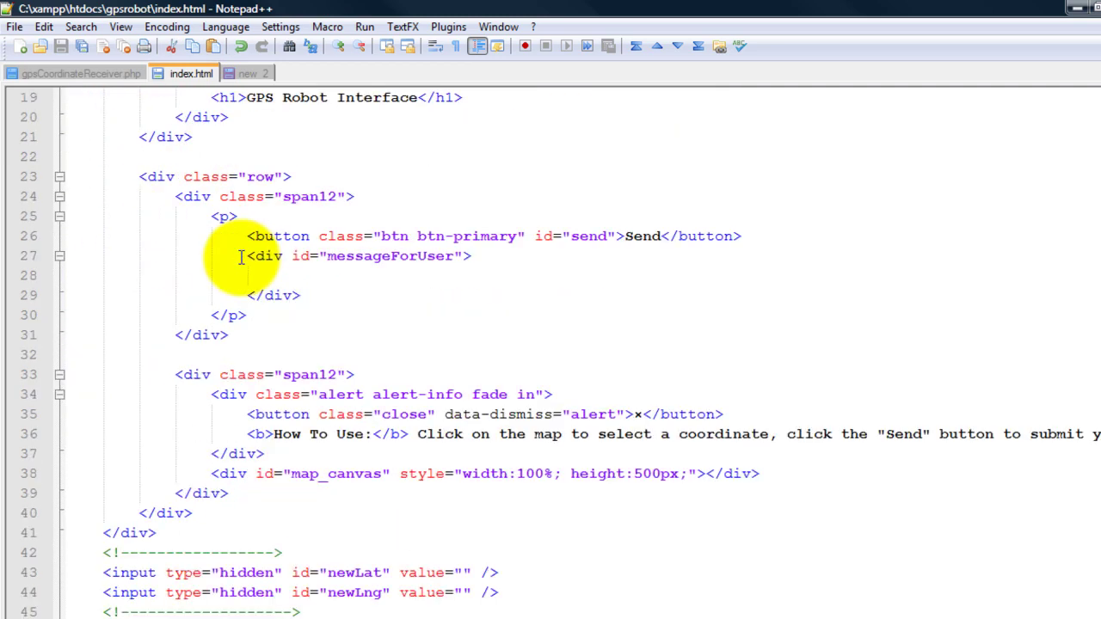
click(319, 415)
click(309, 474)
scroll(309, 482, down, 3)
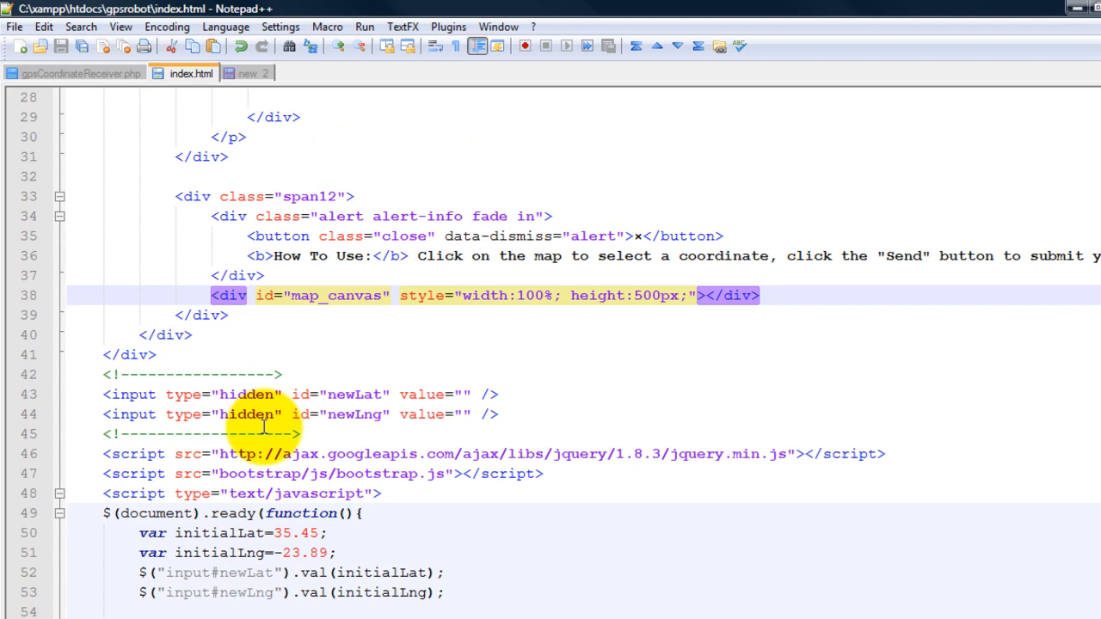
scroll(264, 425, down, 1)
scroll(264, 424, down, 1)
scroll(264, 424, down, 2)
scroll(264, 425, down, 2)
drag(103, 157, 534, 396)
scroll(540, 403, down, 4)
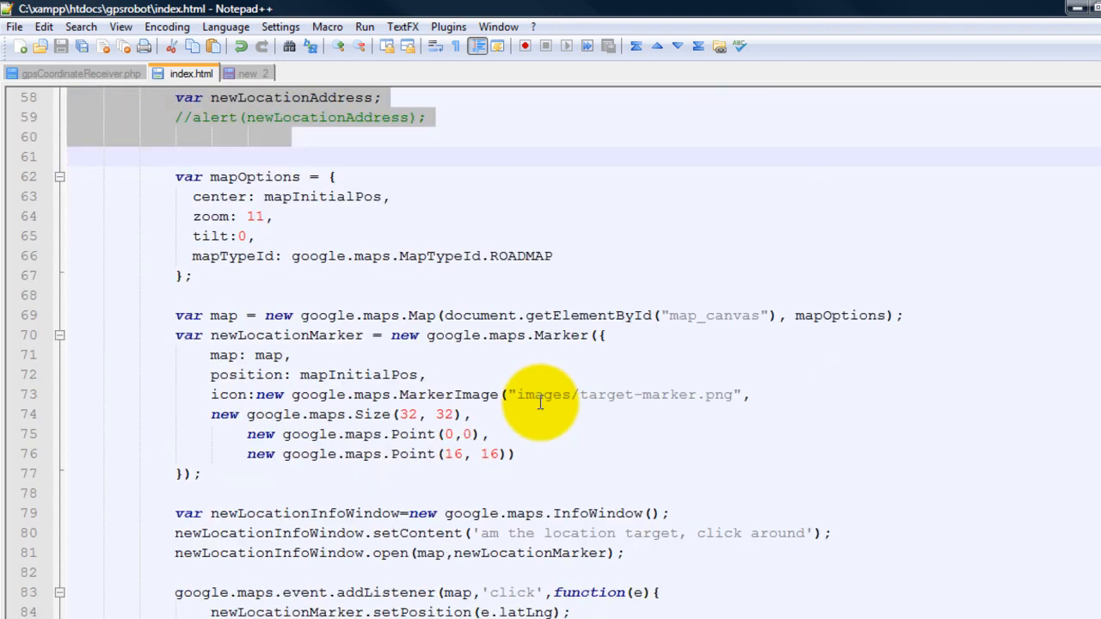
scroll(540, 402, down, 3)
scroll(540, 403, down, 7)
scroll(540, 403, down, 1)
scroll(541, 403, down, 1)
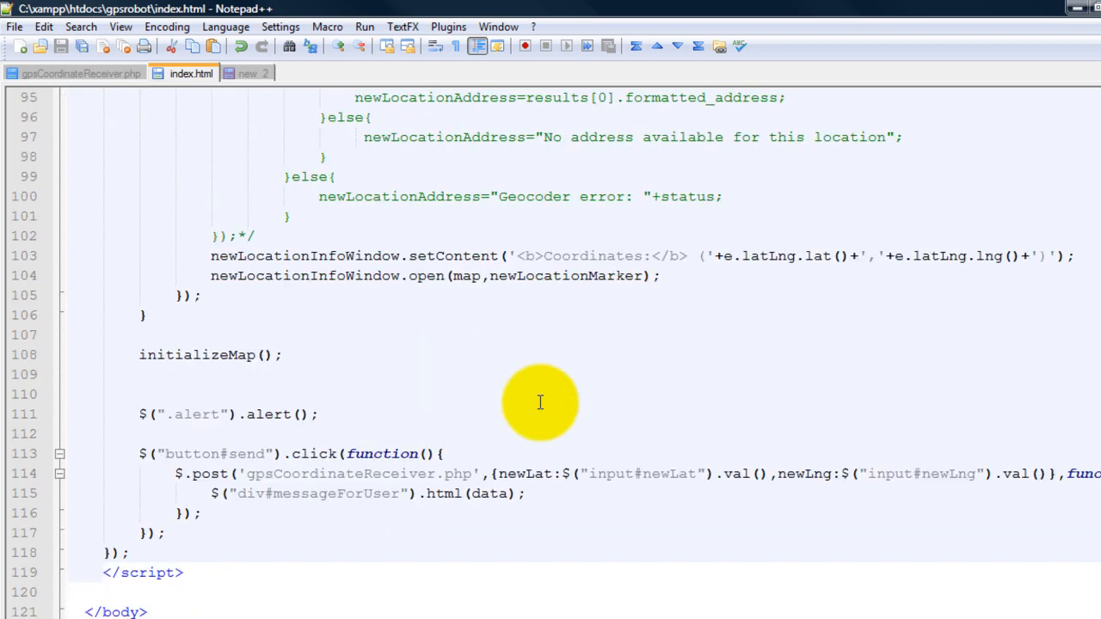
scroll(540, 403, up, 4)
scroll(541, 403, up, 5)
scroll(540, 403, up, 4)
scroll(541, 403, up, 6)
scroll(540, 403, up, 5)
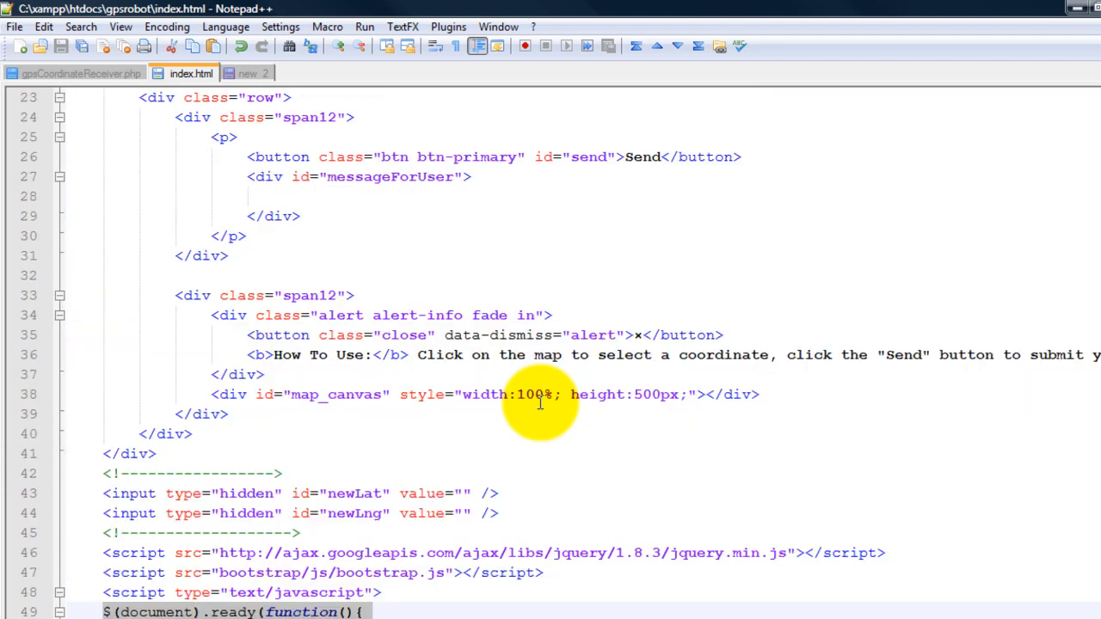
scroll(540, 403, up, 8)
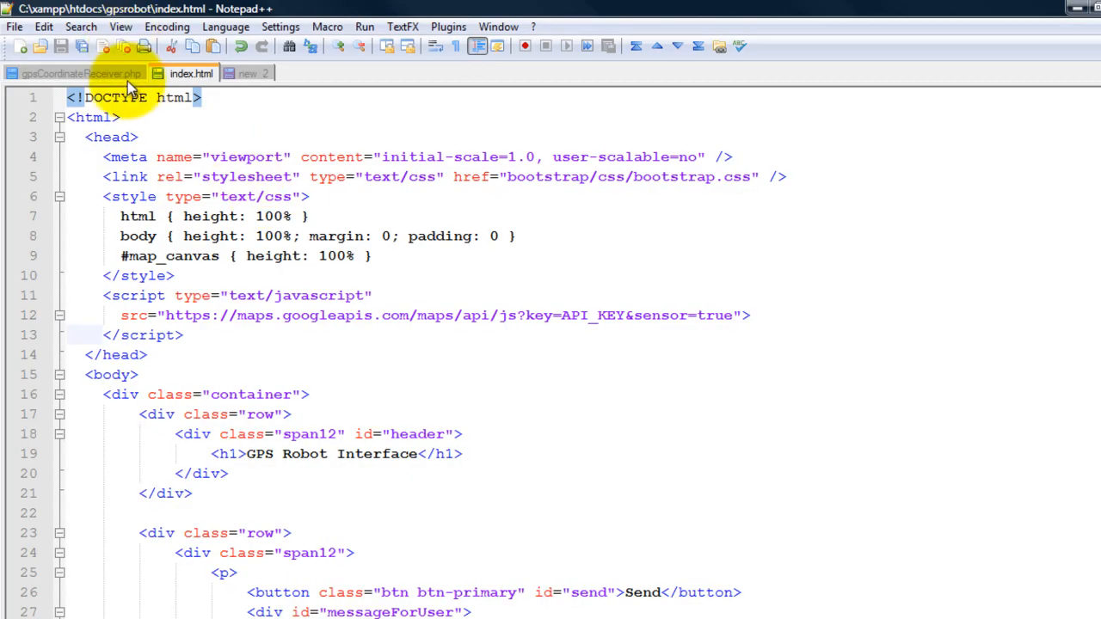
- Flip between gpsCoordinateReceiver.php, index.html and the GPS page, ending on index.html
click(111, 74)
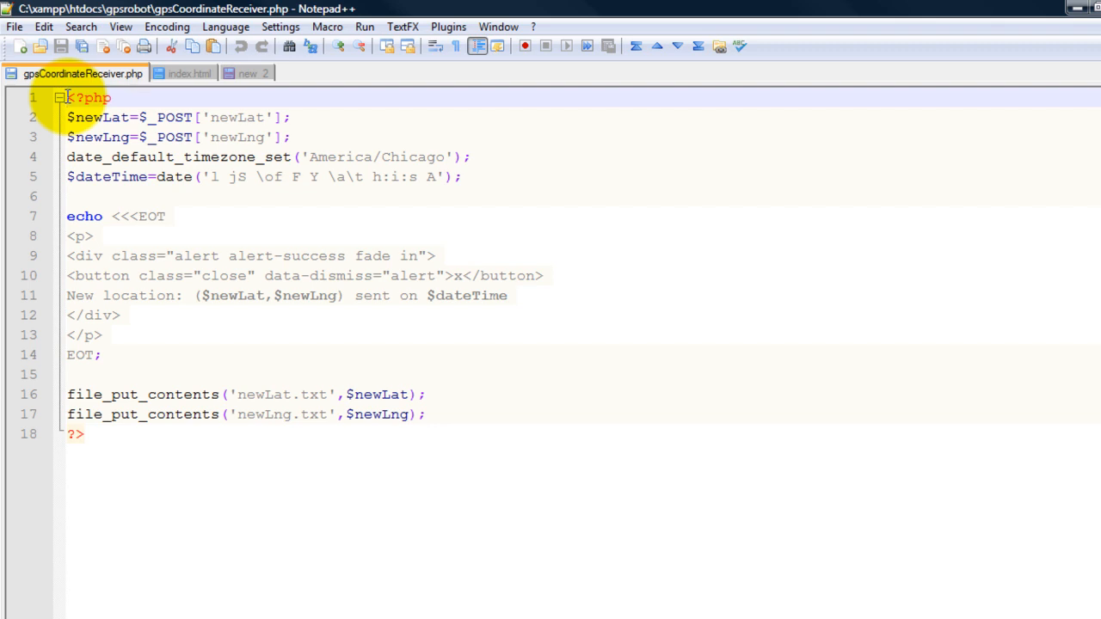
click(189, 73)
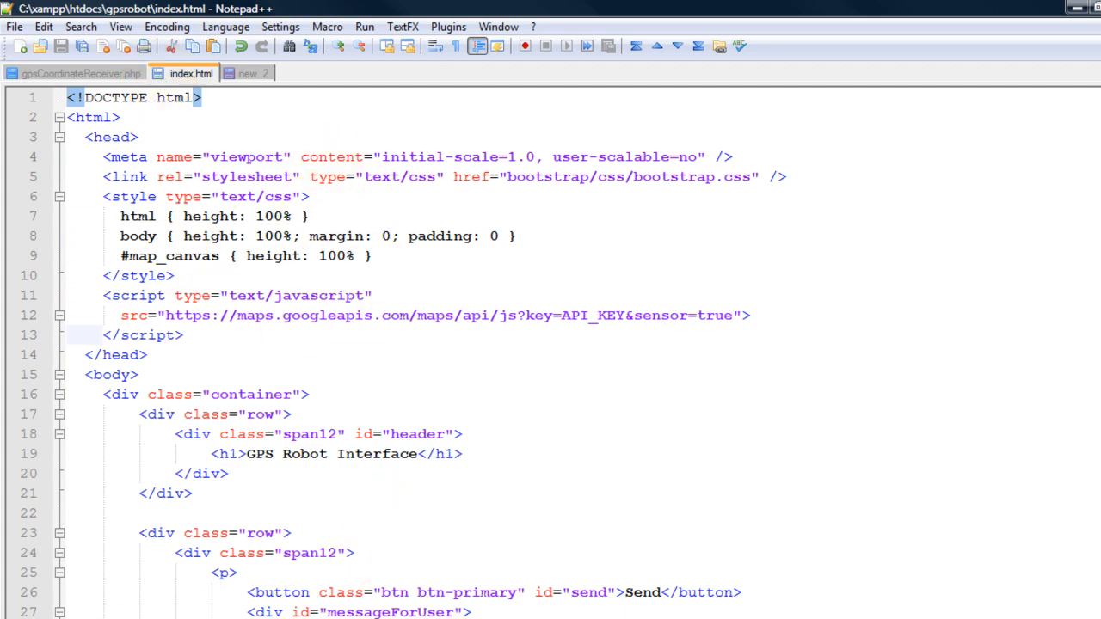
key(alt+Tab)
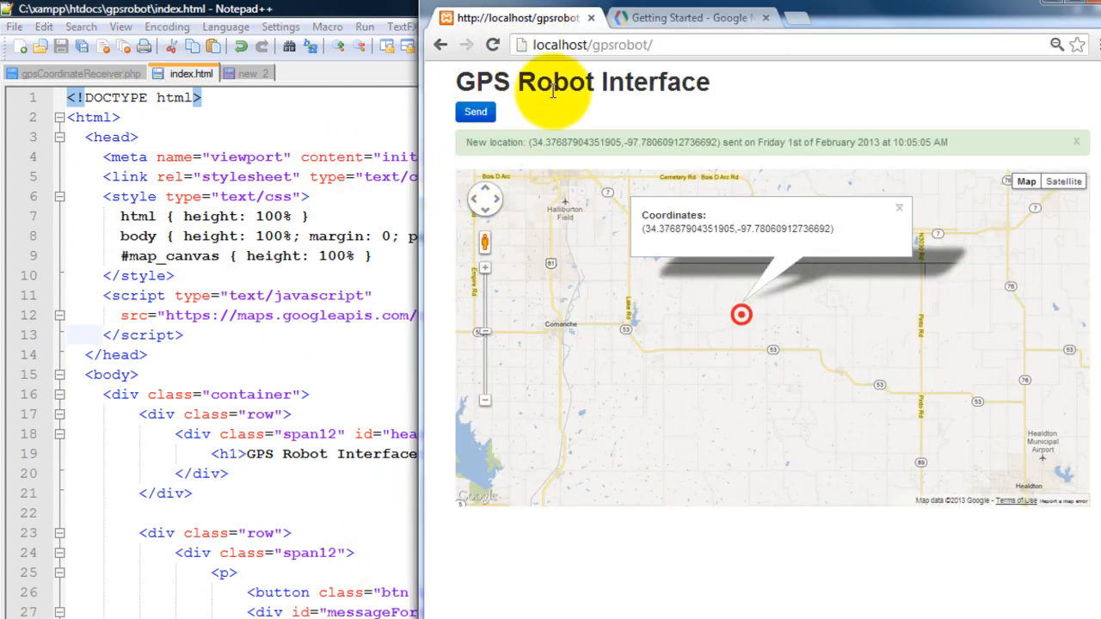
click(228, 235)
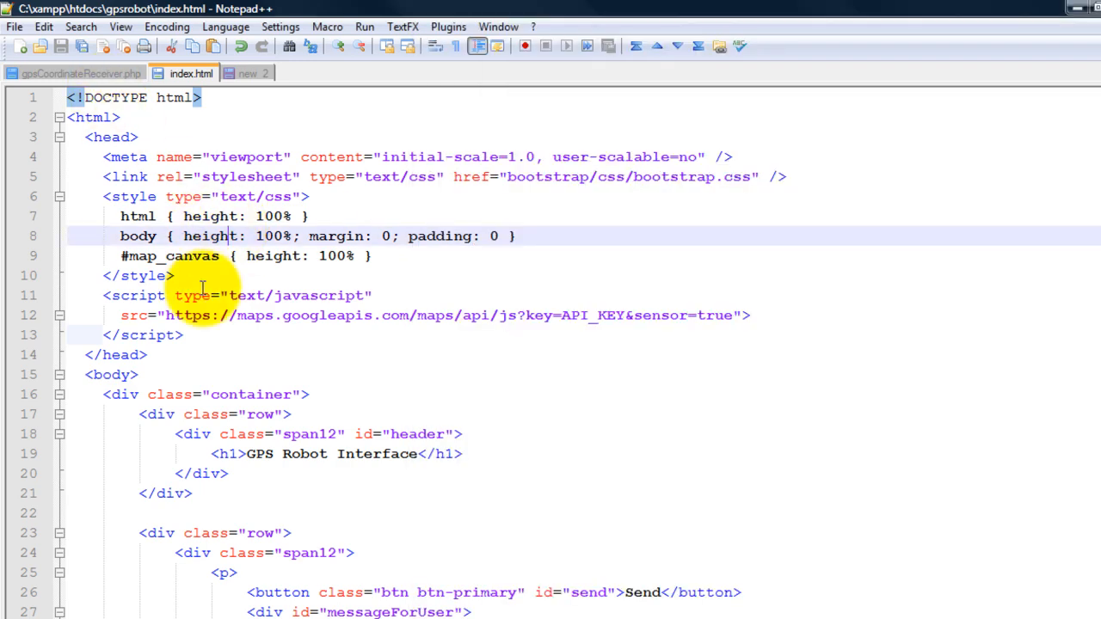
scroll(206, 275, down, 3)
scroll(348, 473, down, 20)
- Highlight the gpsCoordinateReceiver.php name in the post call on line 114
click(349, 473)
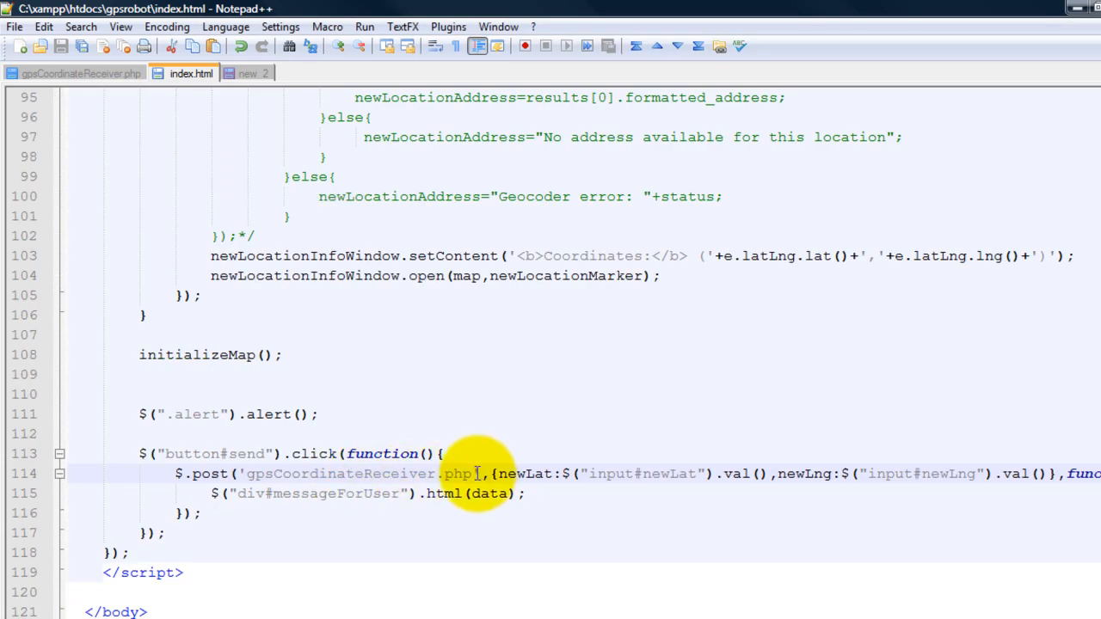
drag(471, 473, 245, 477)
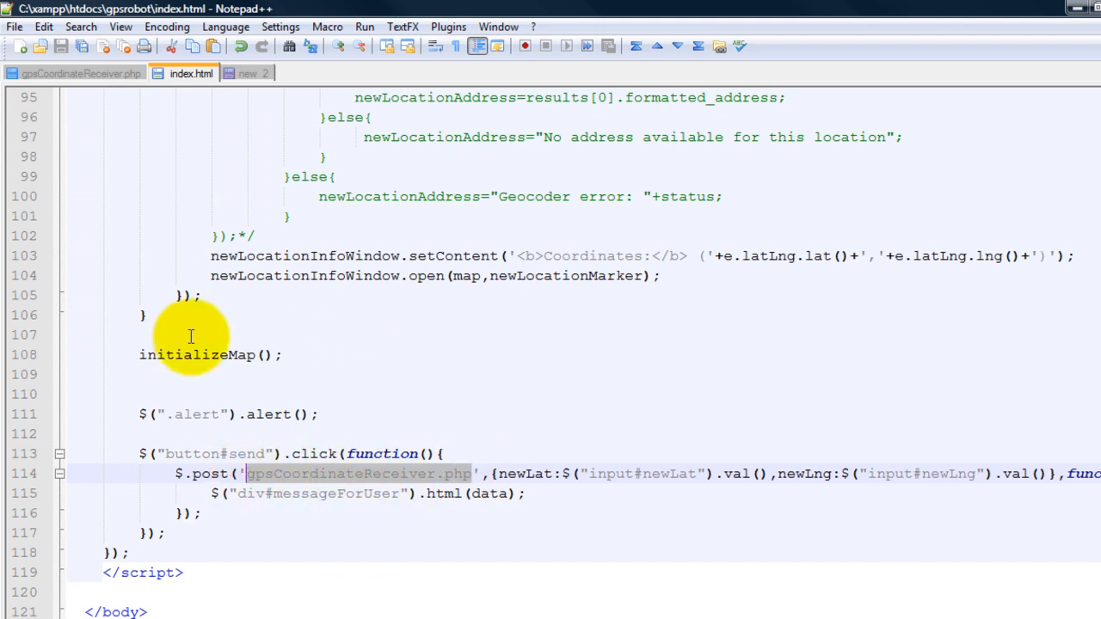
- In gpsCoordinateReceiver.php highlight the posted $newLat and $newLng variables
click(82, 73)
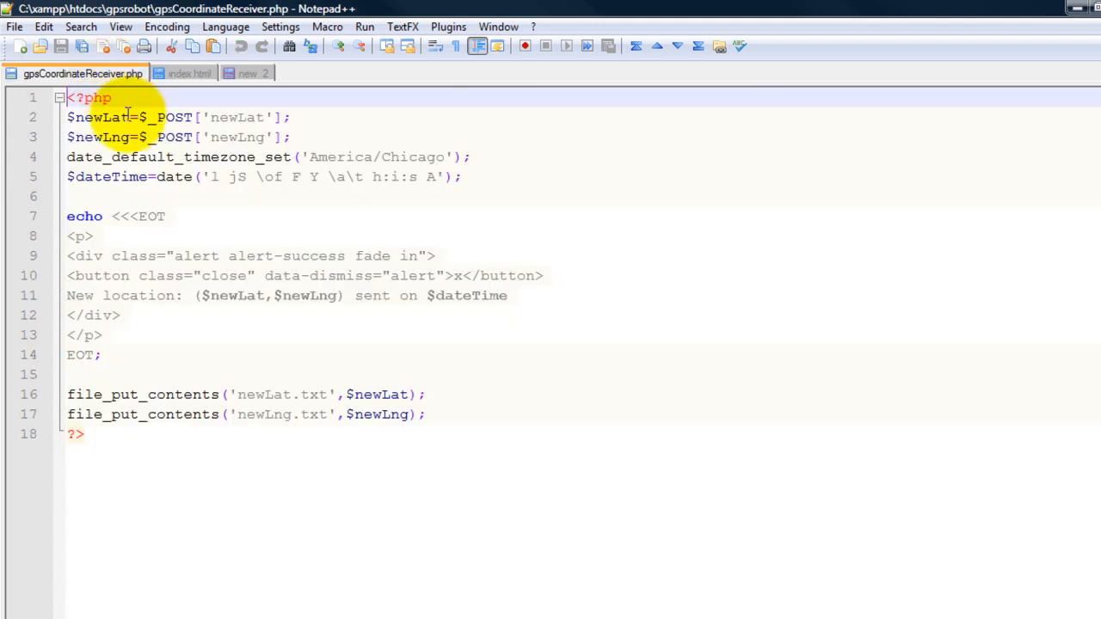
click(130, 117)
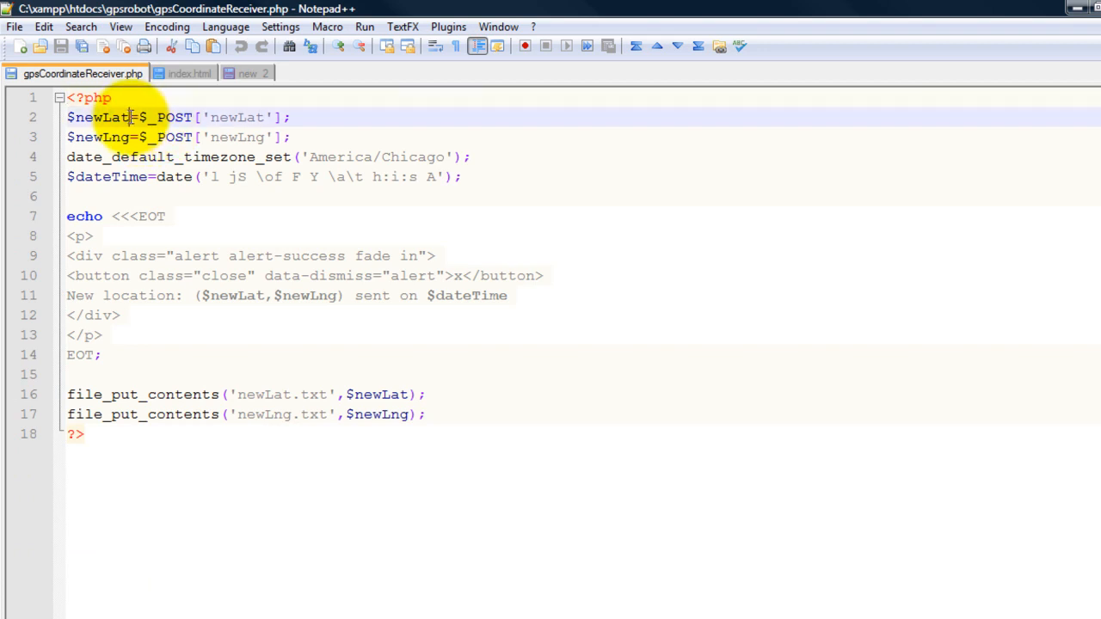
drag(129, 117, 67, 117)
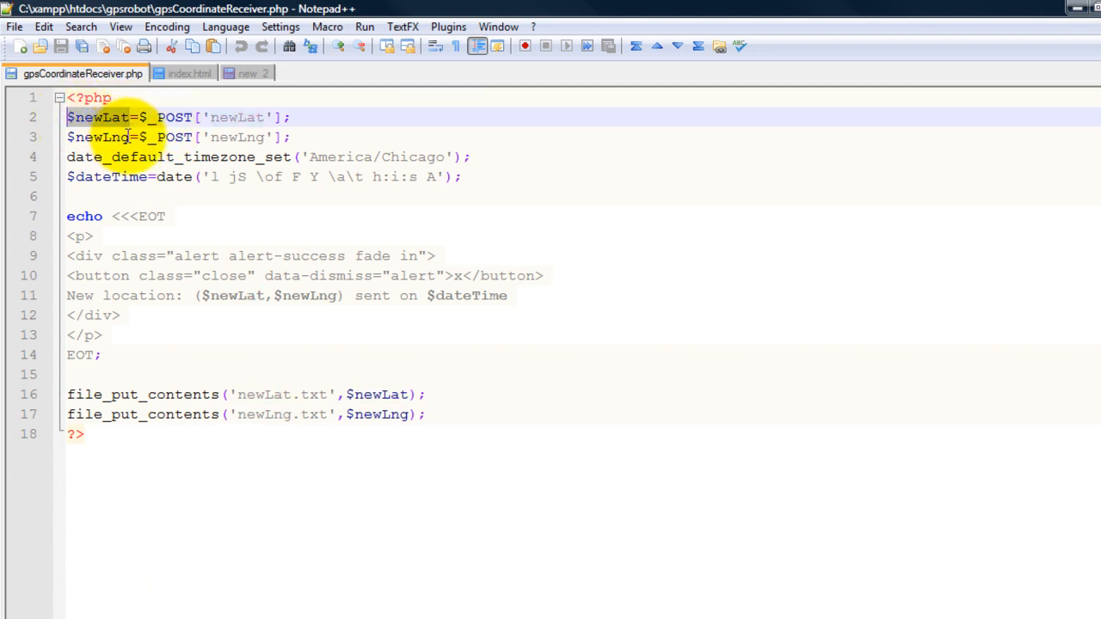
drag(129, 136, 67, 137)
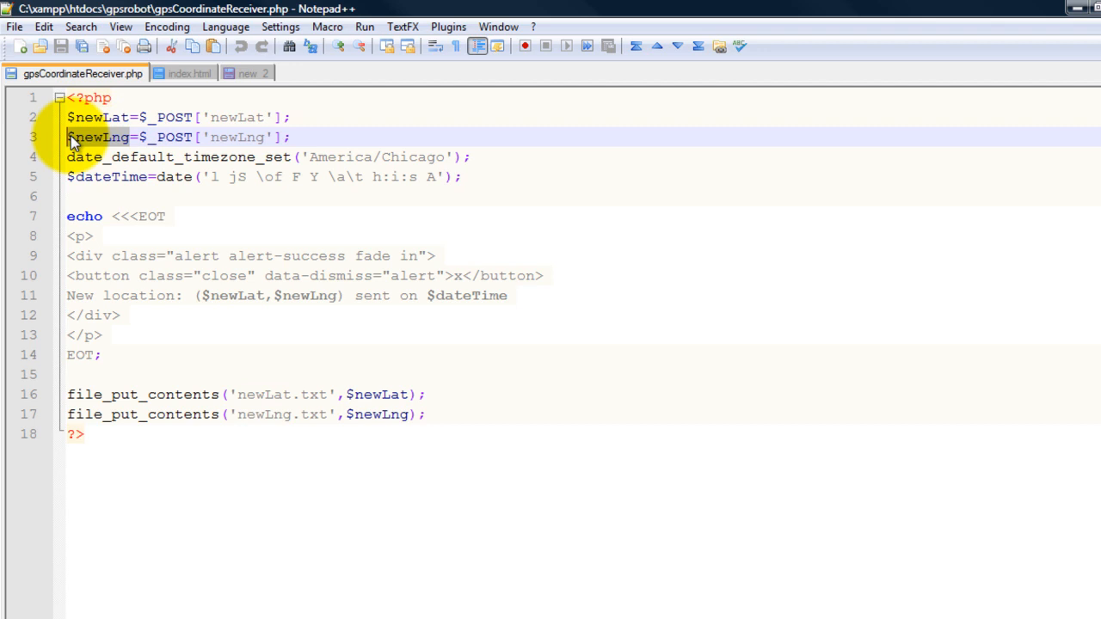
- Highlight the file_put_contents lines writing newLat.txt and newLng.txt
triple_click(128, 394)
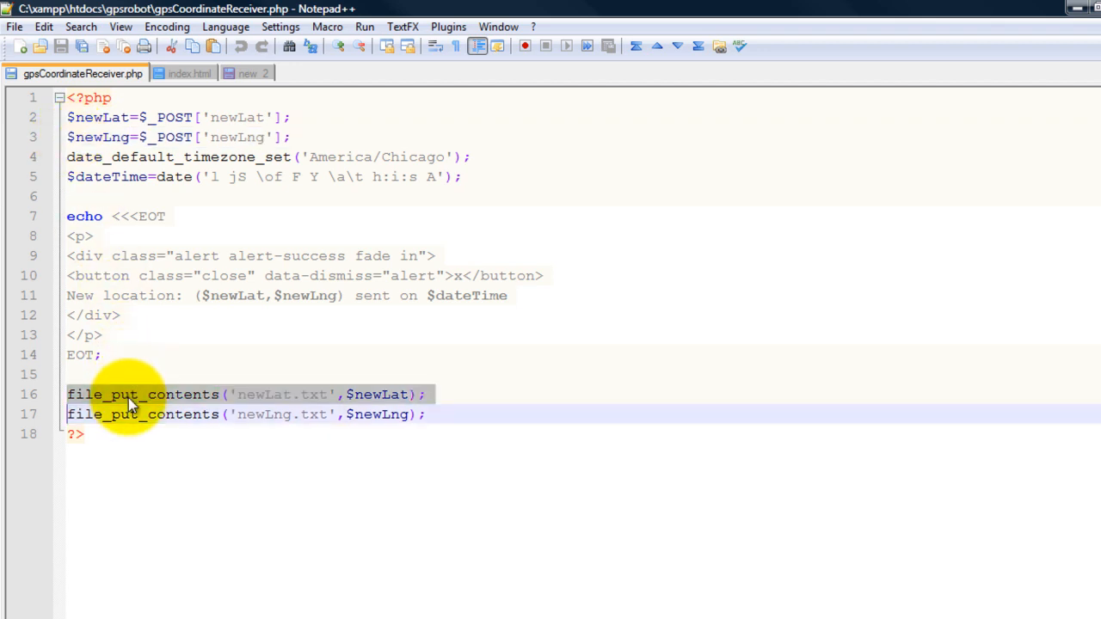
click(254, 394)
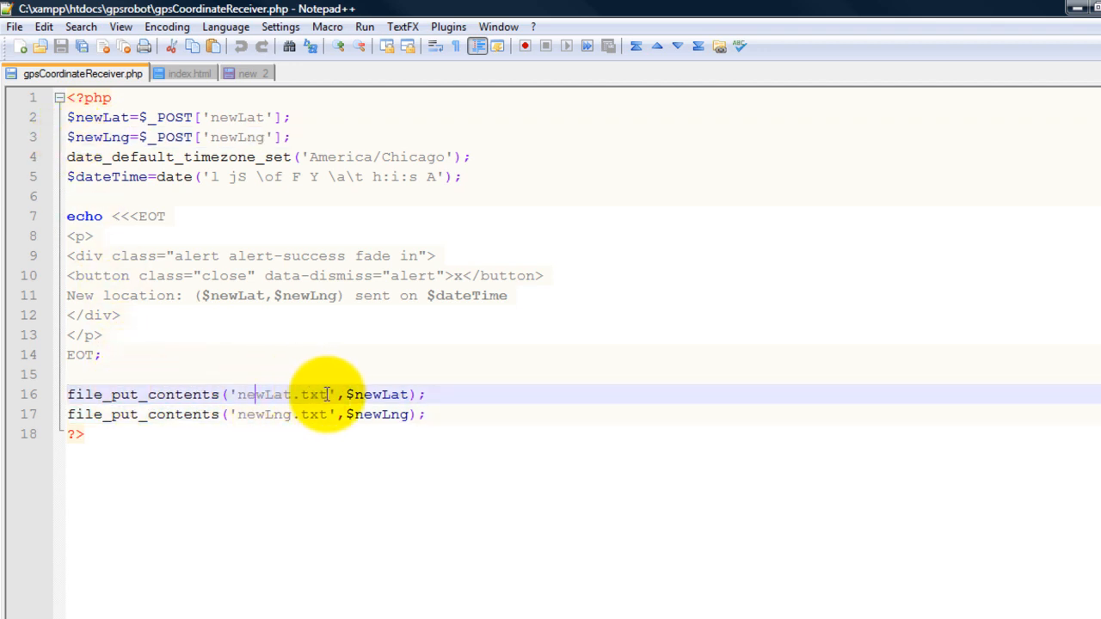
drag(327, 394, 237, 394)
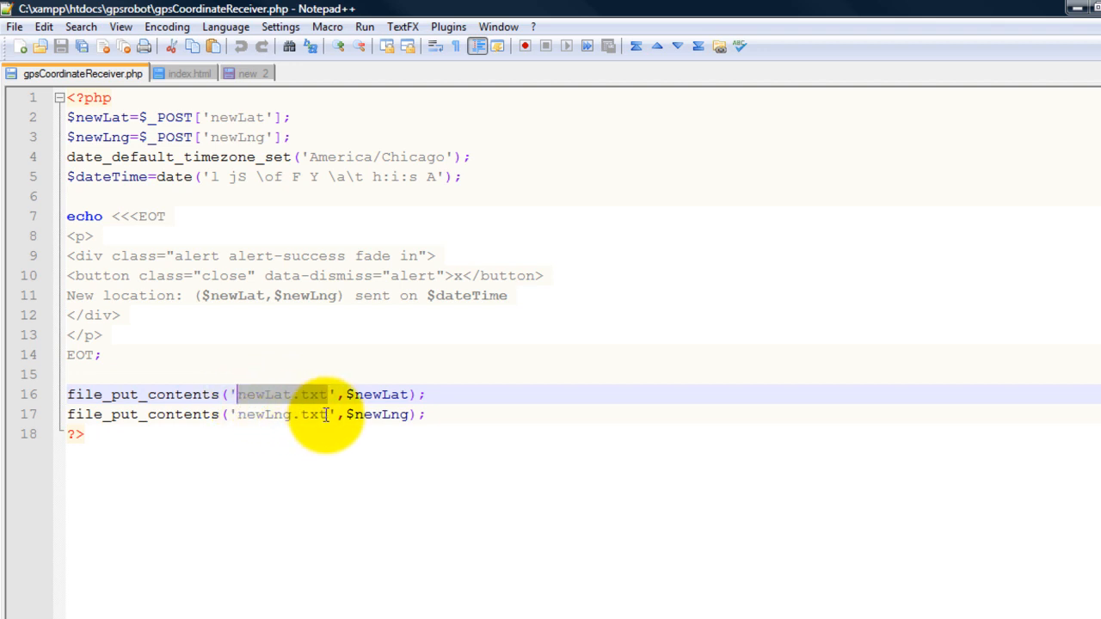
drag(328, 415, 239, 415)
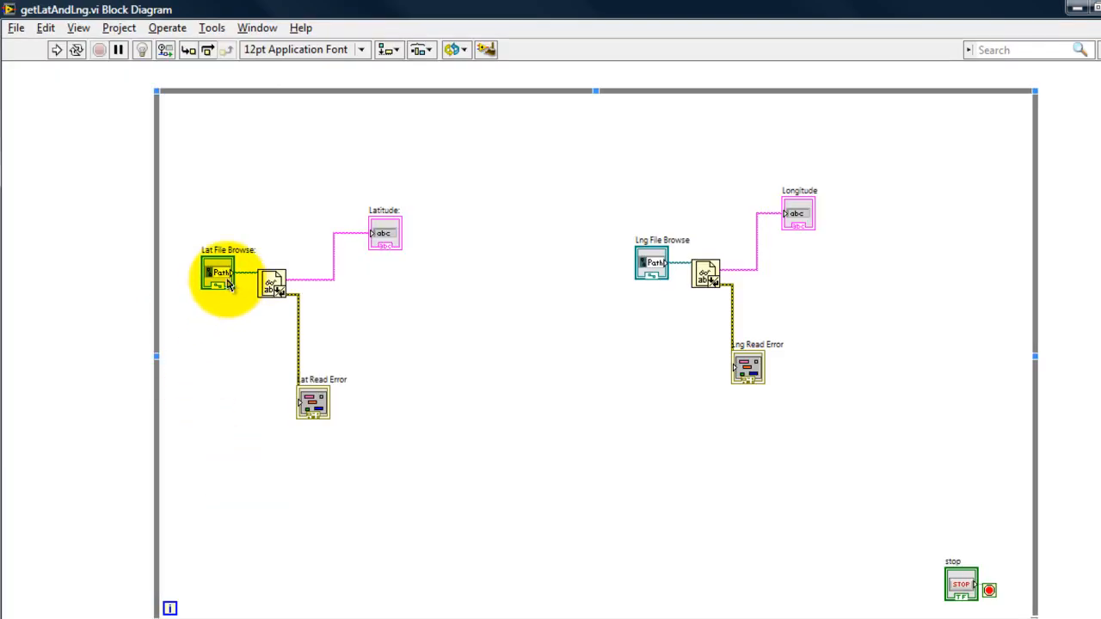
mouse_move(272, 282)
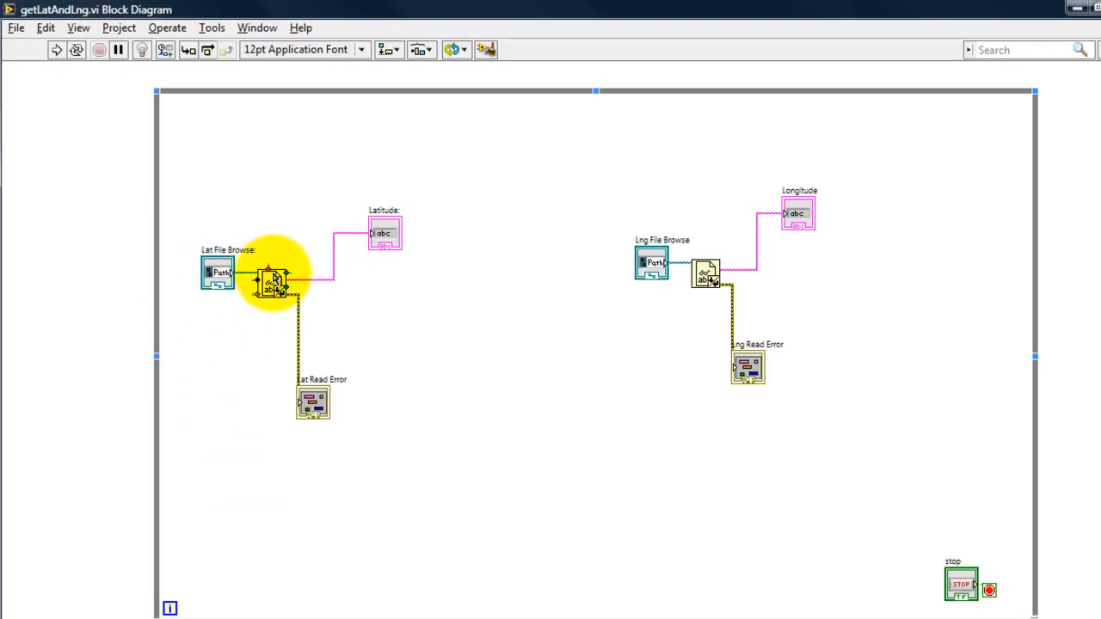
click(272, 283)
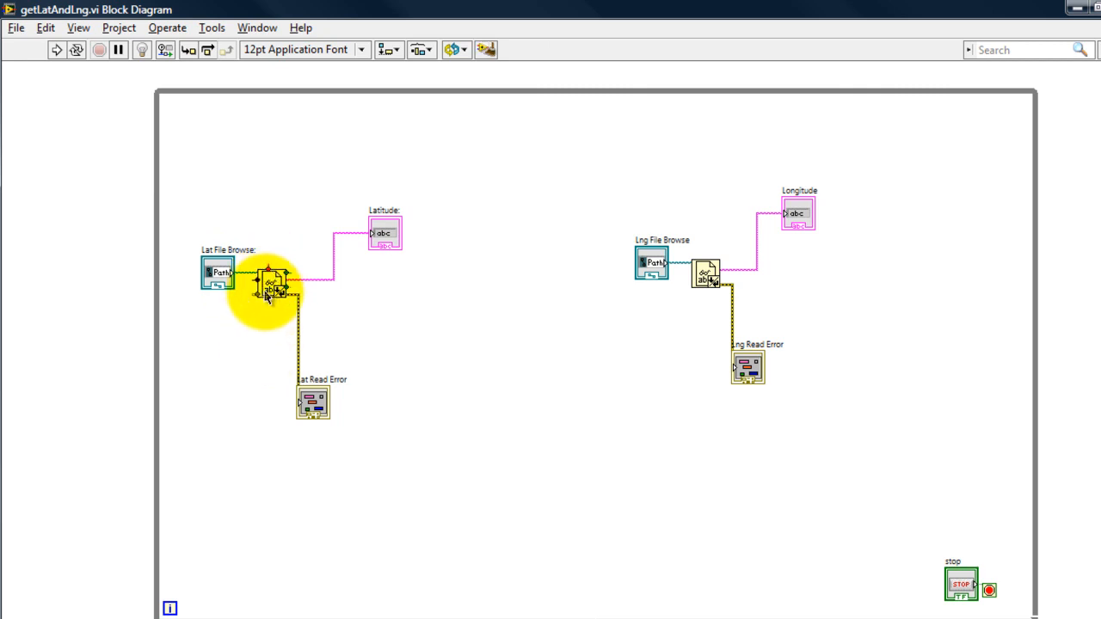
click(219, 272)
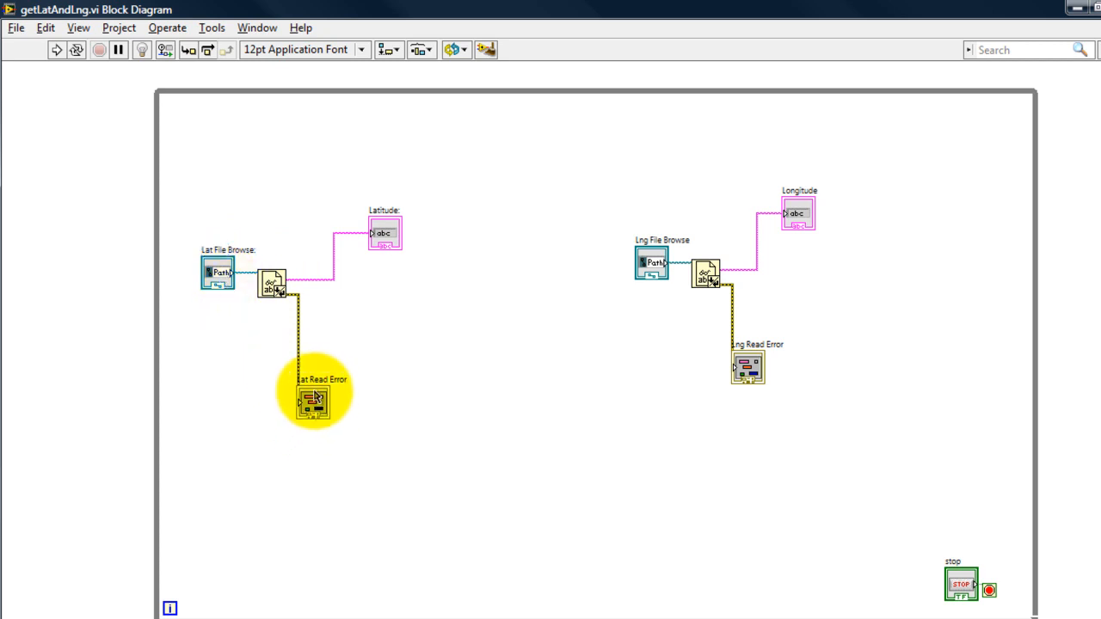
click(316, 397)
click(358, 334)
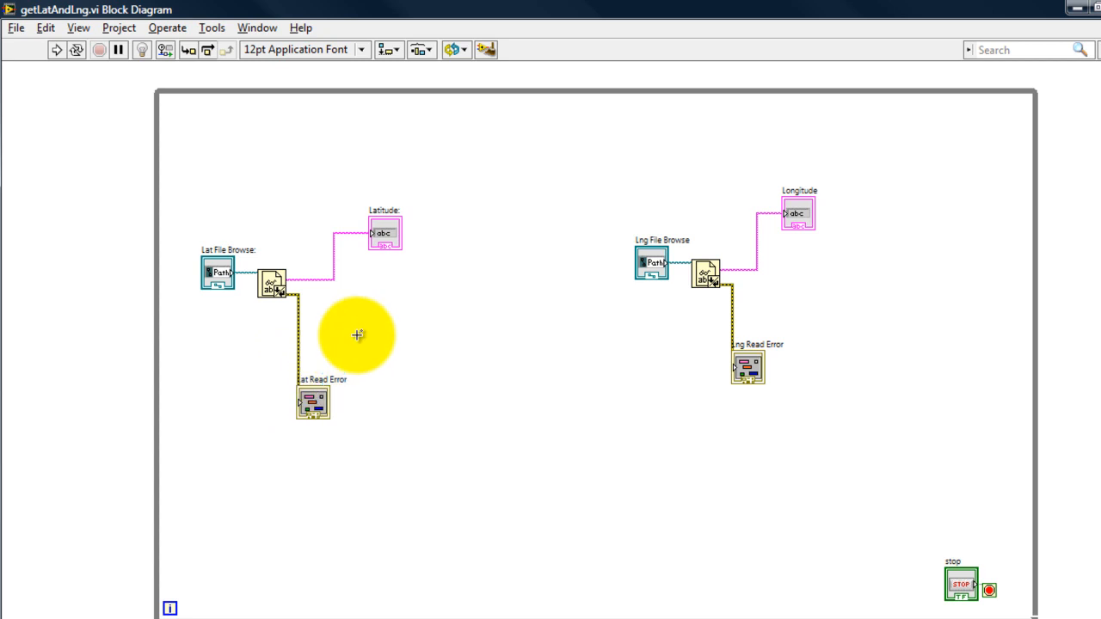
click(387, 231)
- Show the VI front panel's Lng File Browse path, then bring the GPS Robot Interface page forward
mouse_move(128, 611)
click(128, 577)
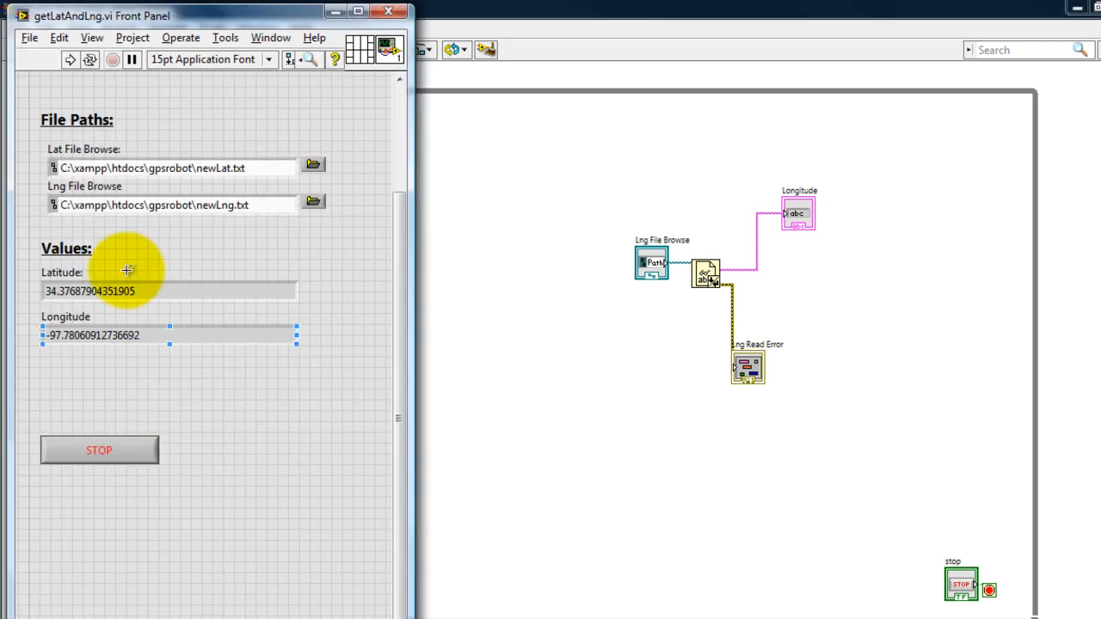
click(214, 207)
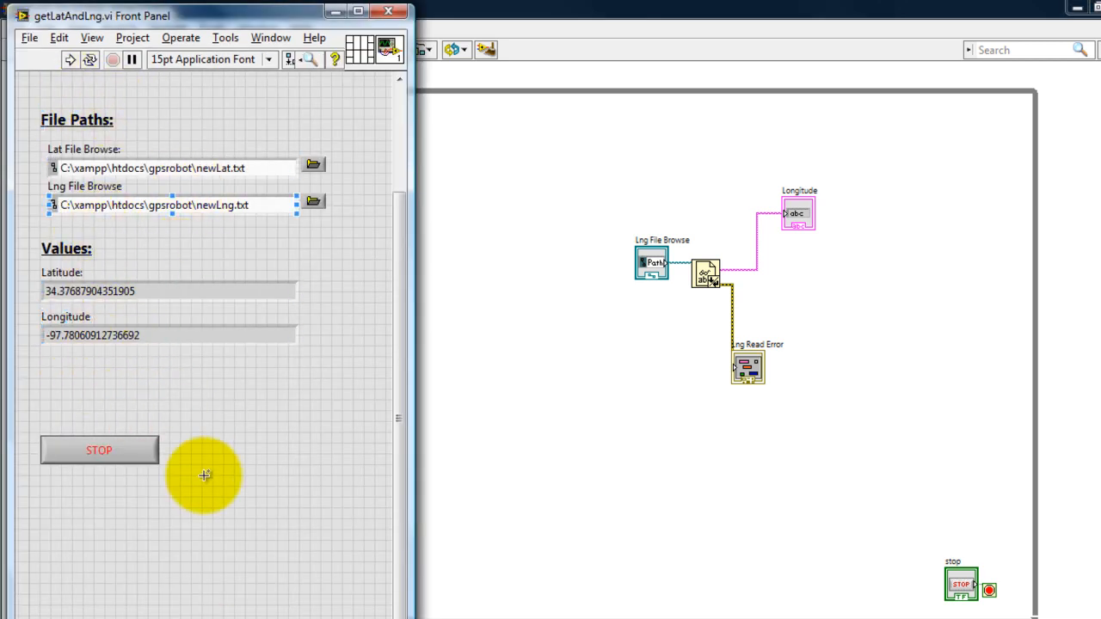
click(205, 475)
mouse_move(128, 612)
click(127, 576)
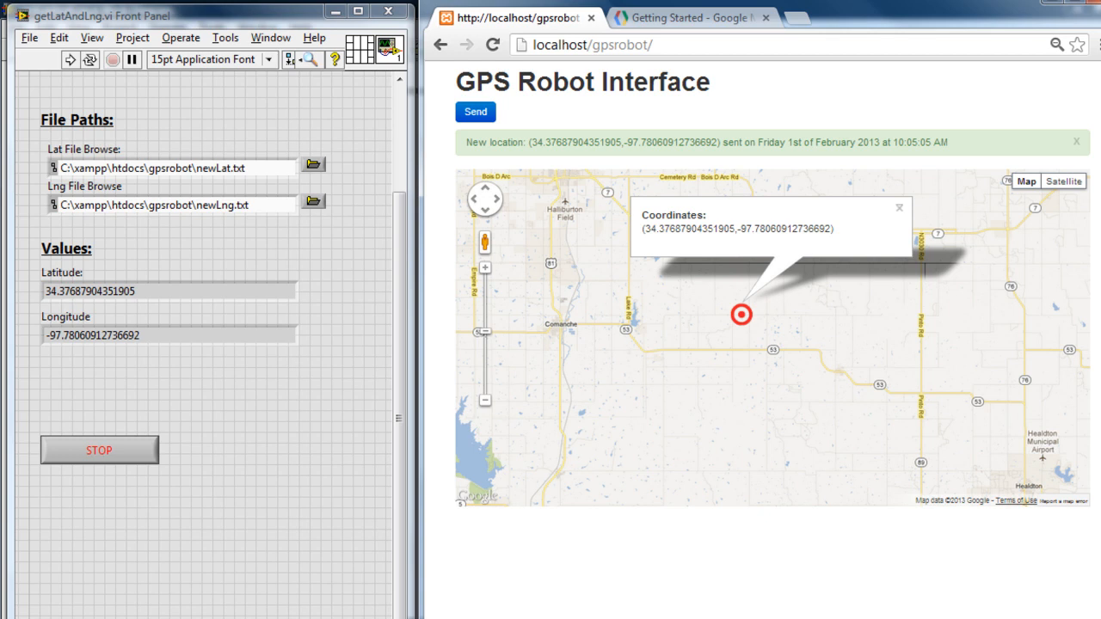
- In the Getting Started docs highlight the Obtaining an API Key heading, page address and key paragraphs
click(669, 23)
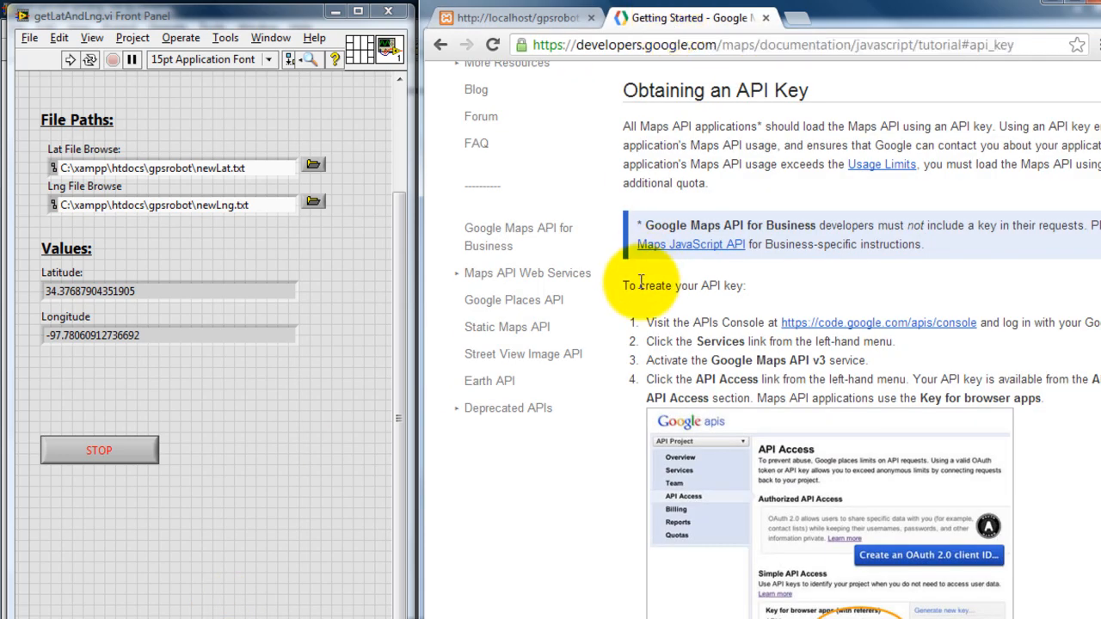
scroll(640, 284, up, 3)
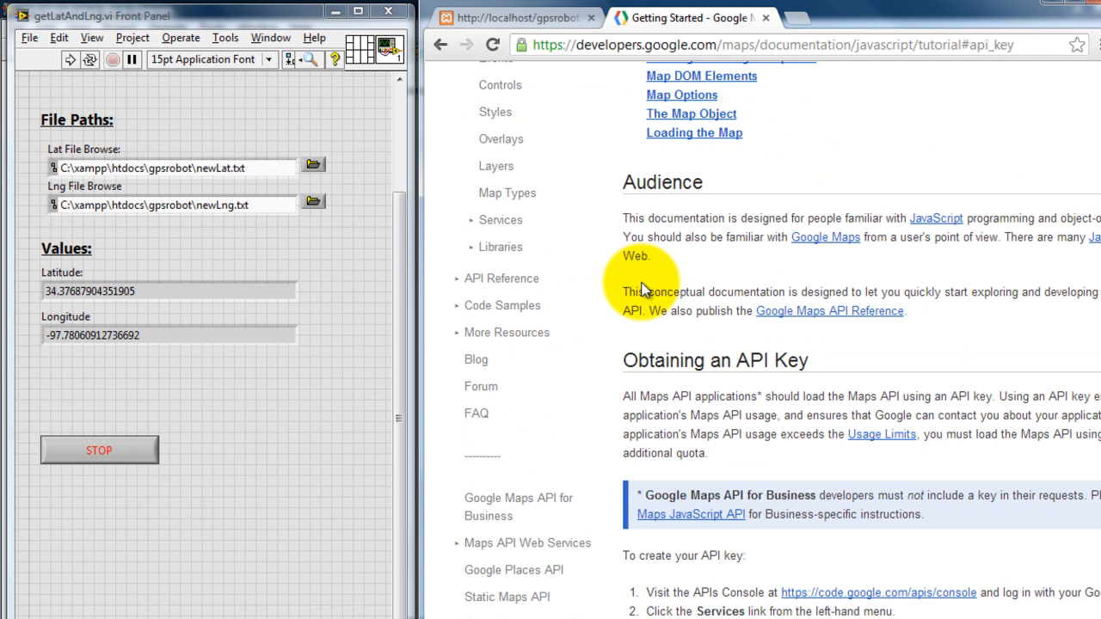
triple_click(697, 366)
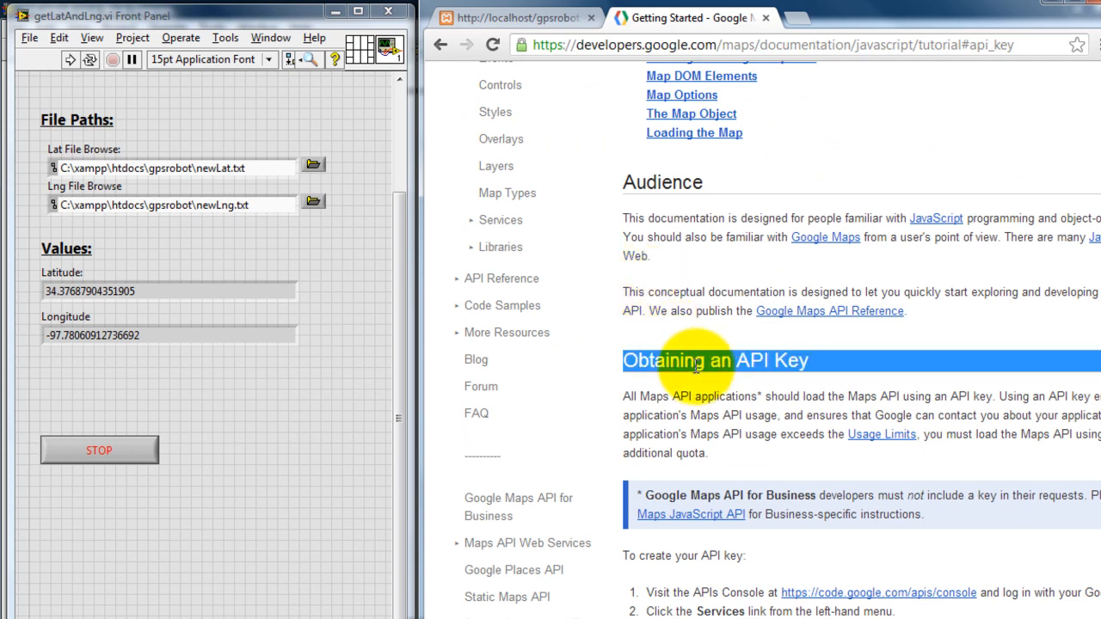
scroll(697, 366, down, 2)
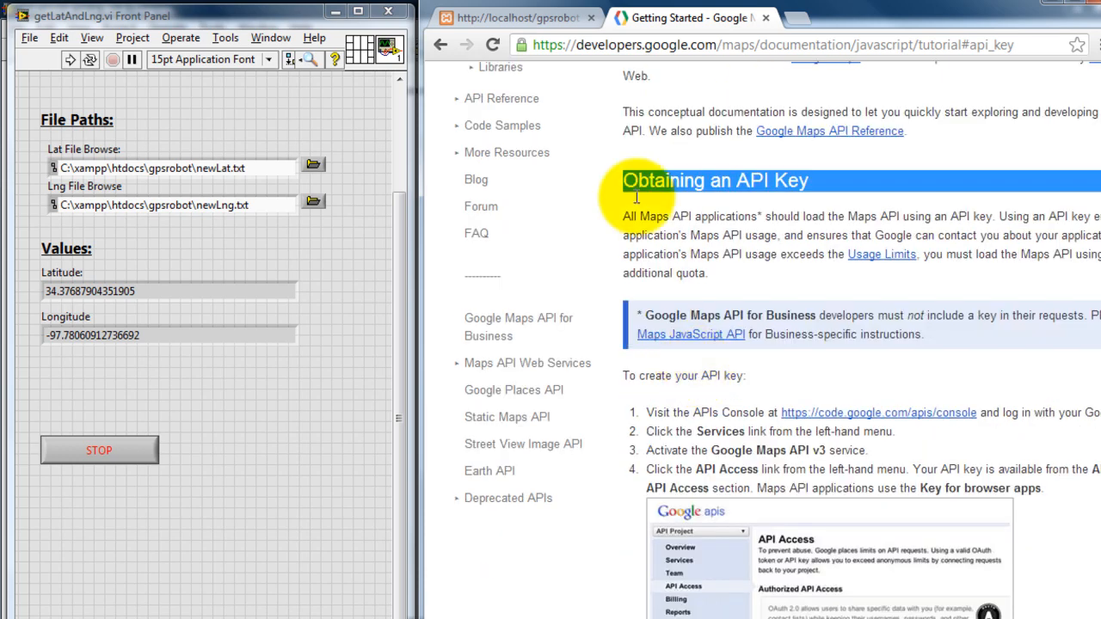
click(614, 44)
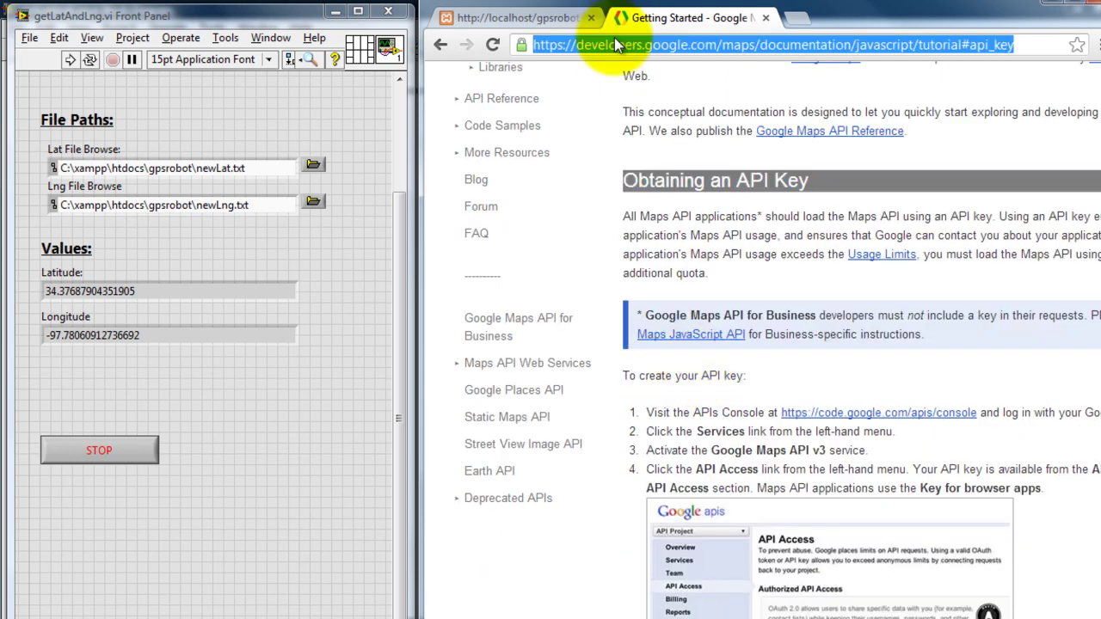
triple_click(682, 112)
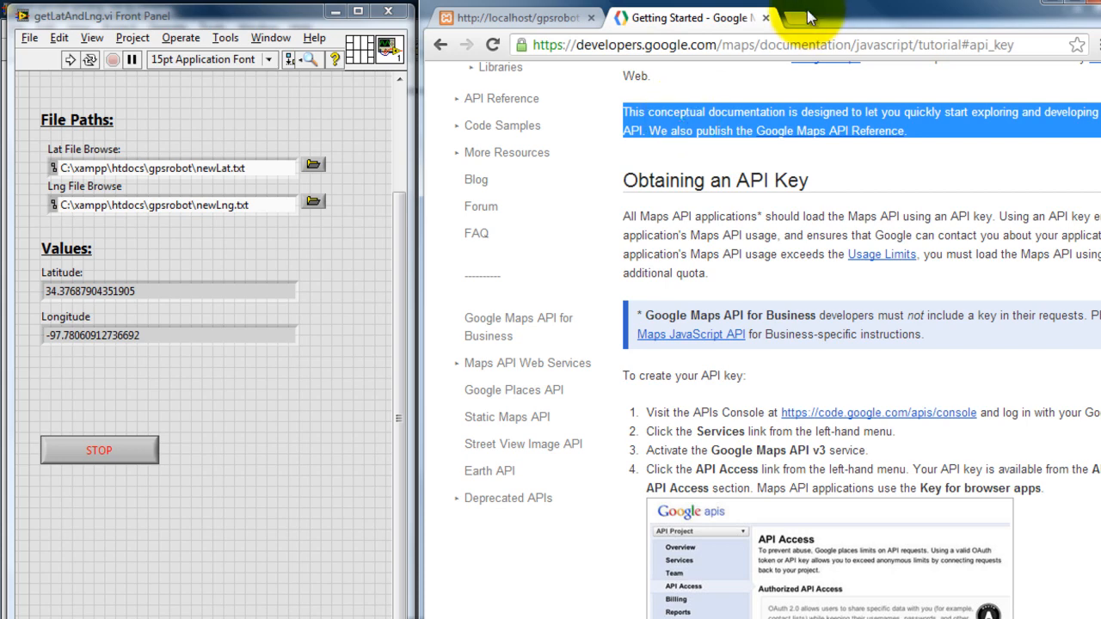
triple_click(691, 226)
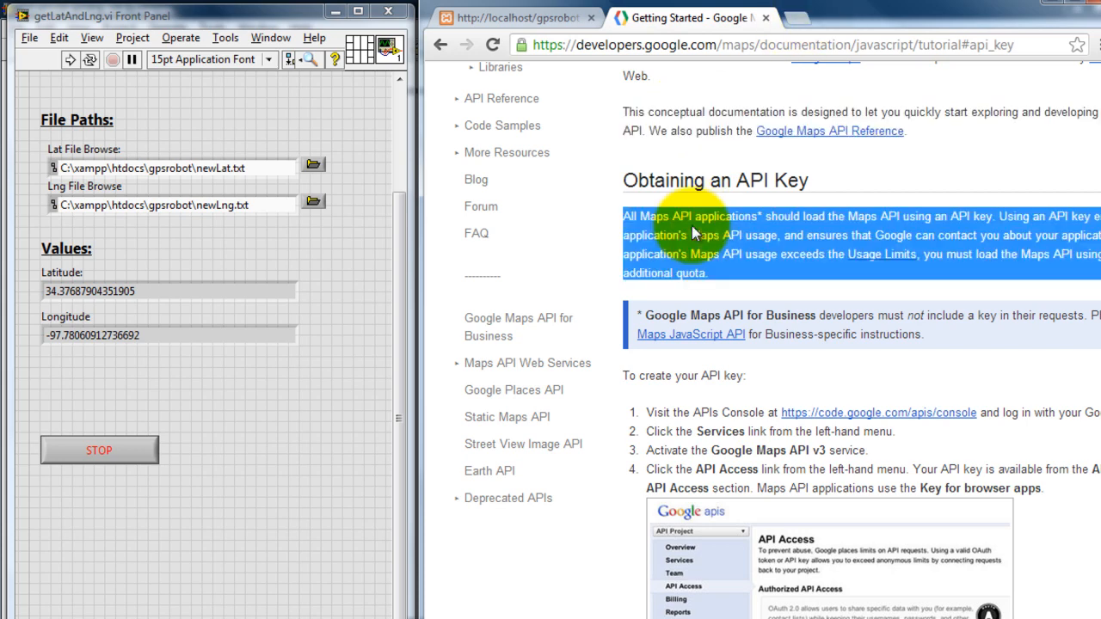